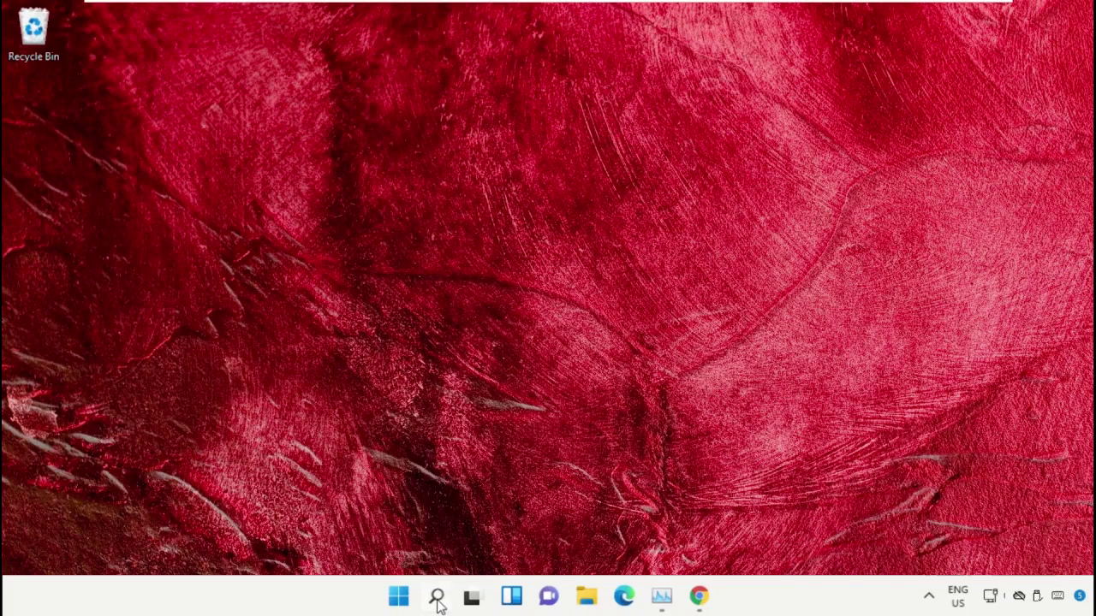
Search Windows for 'task manager' and launch Task Manager from the best match.
click(436, 599)
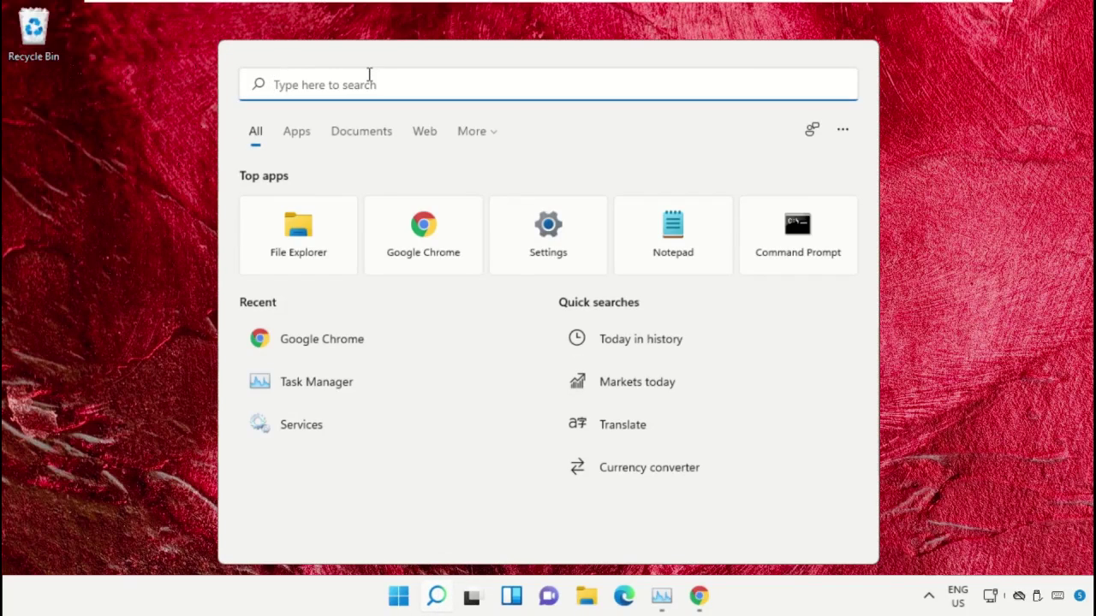
text(task)
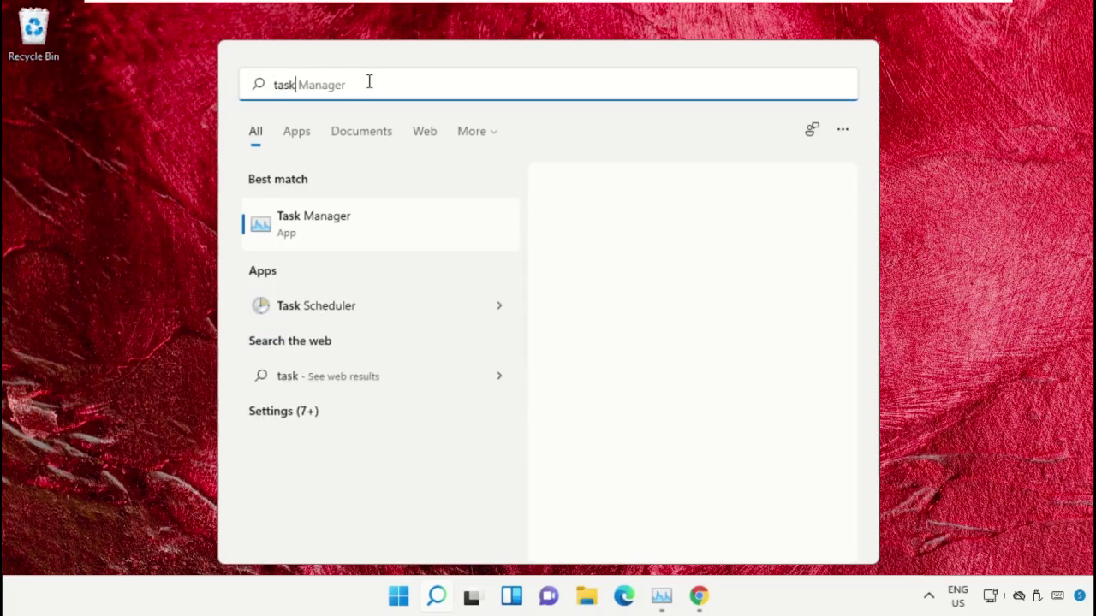
text( manager)
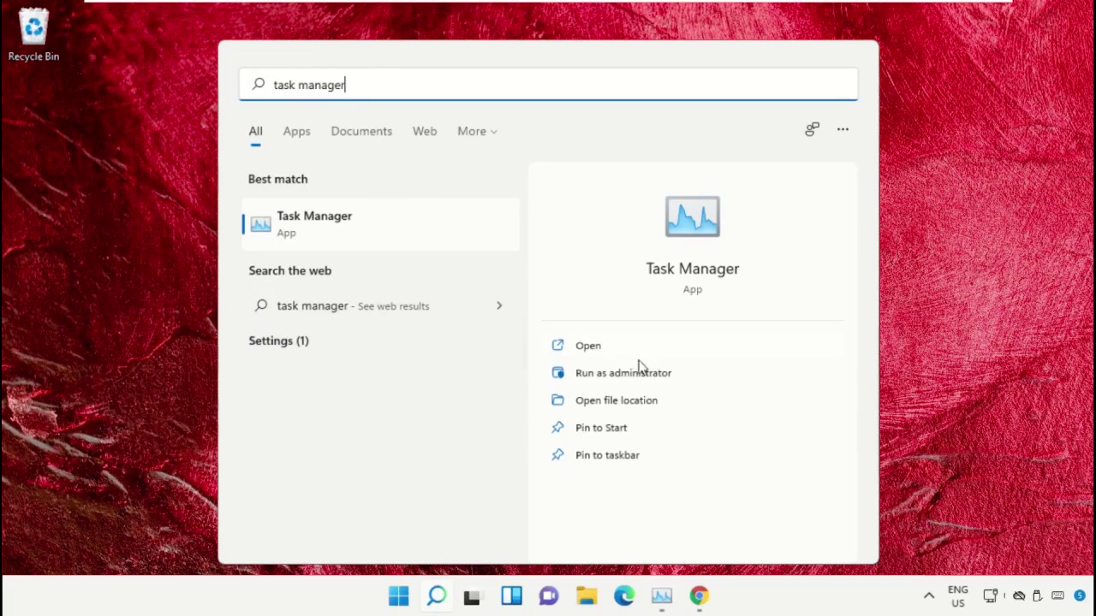
click(631, 374)
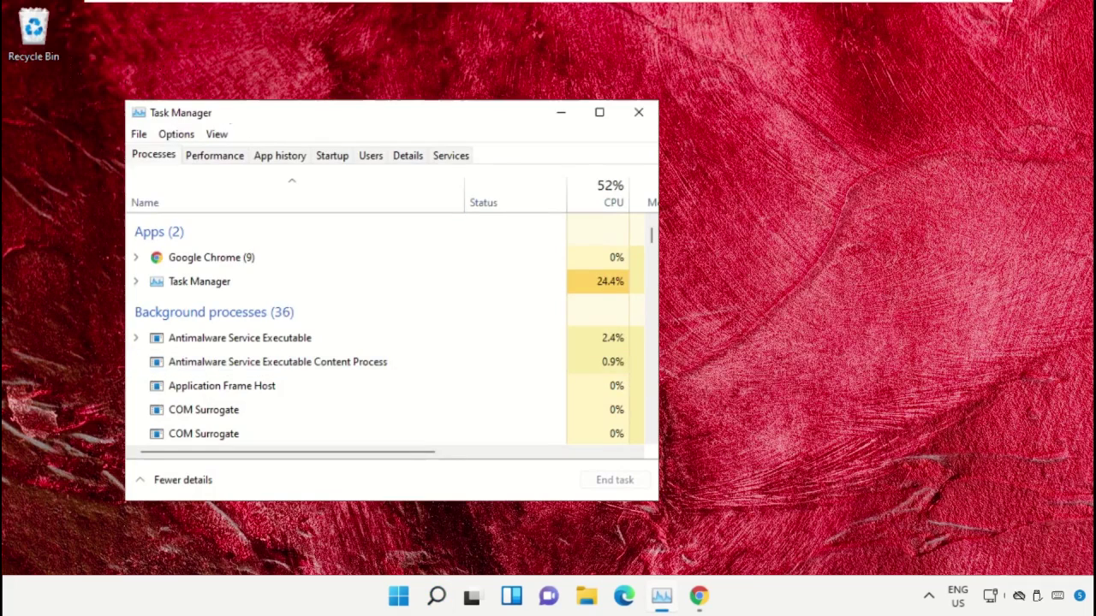
Move Task Manager aside and browse for a program in its Run new task dialog.
drag(221, 117, 499, 94)
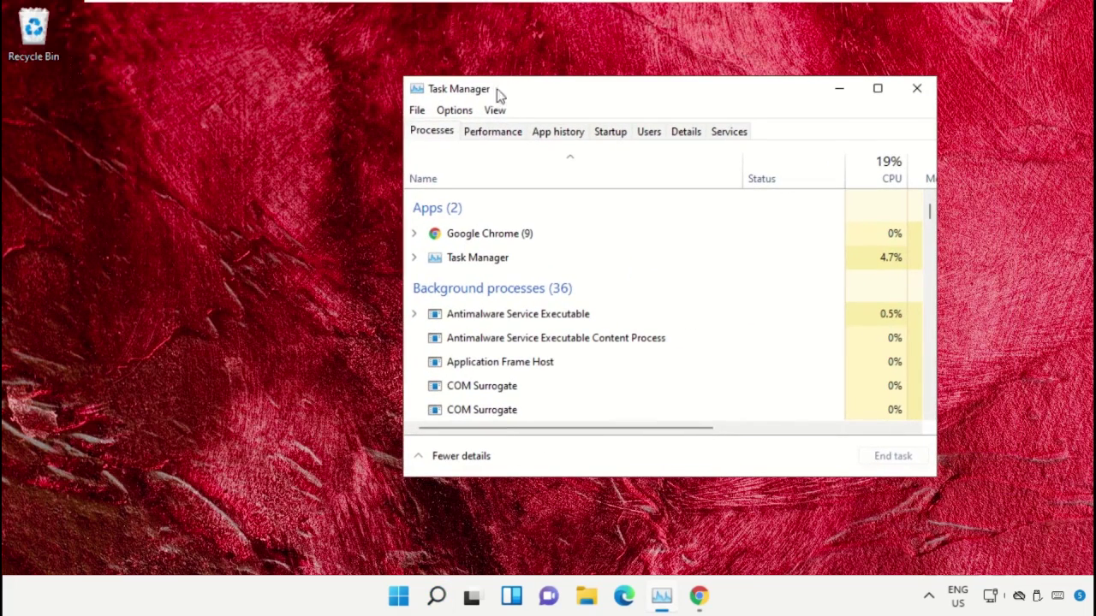
click(418, 112)
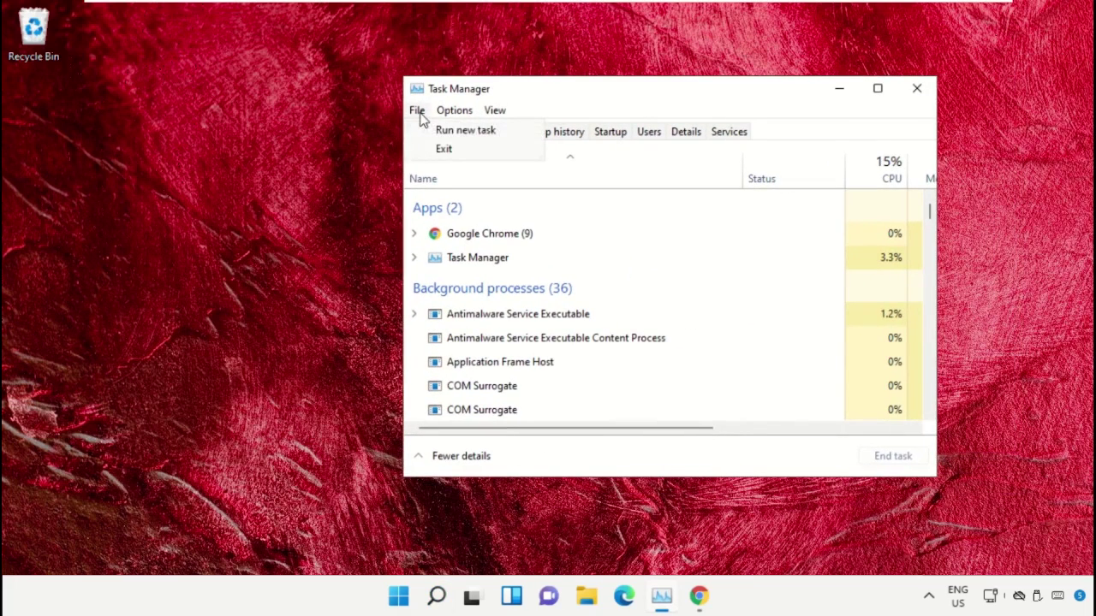
click(516, 139)
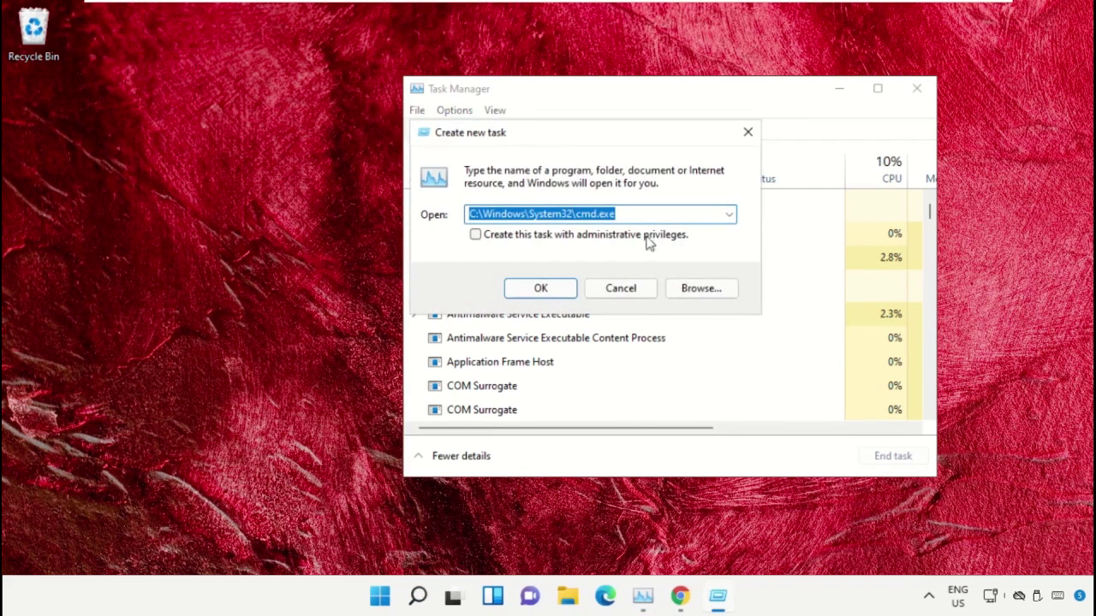
click(695, 291)
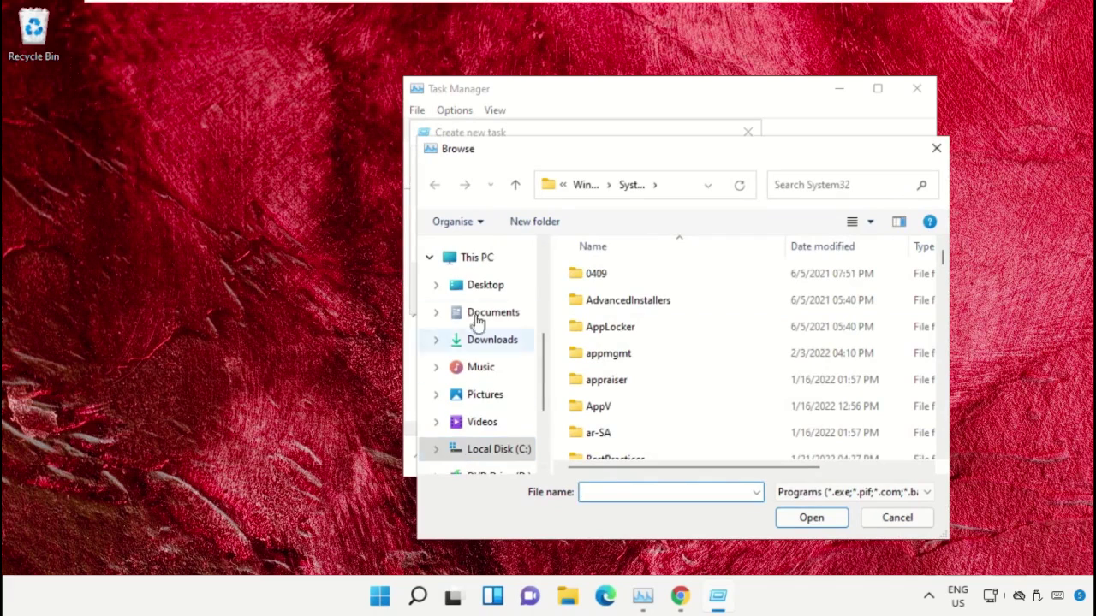
In the file browser, go to This PC, then Local Disk (C:), then the Windows folder.
click(476, 257)
scroll(670, 293, down, 3)
scroll(690, 320, down, 2)
double_click(672, 354)
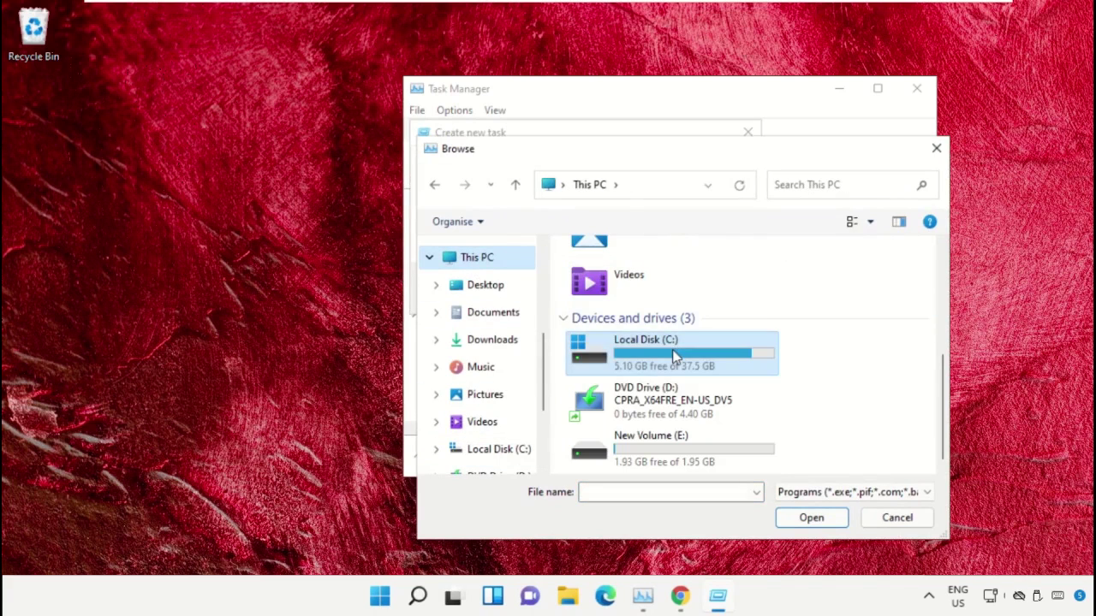
scroll(655, 356, down, 2)
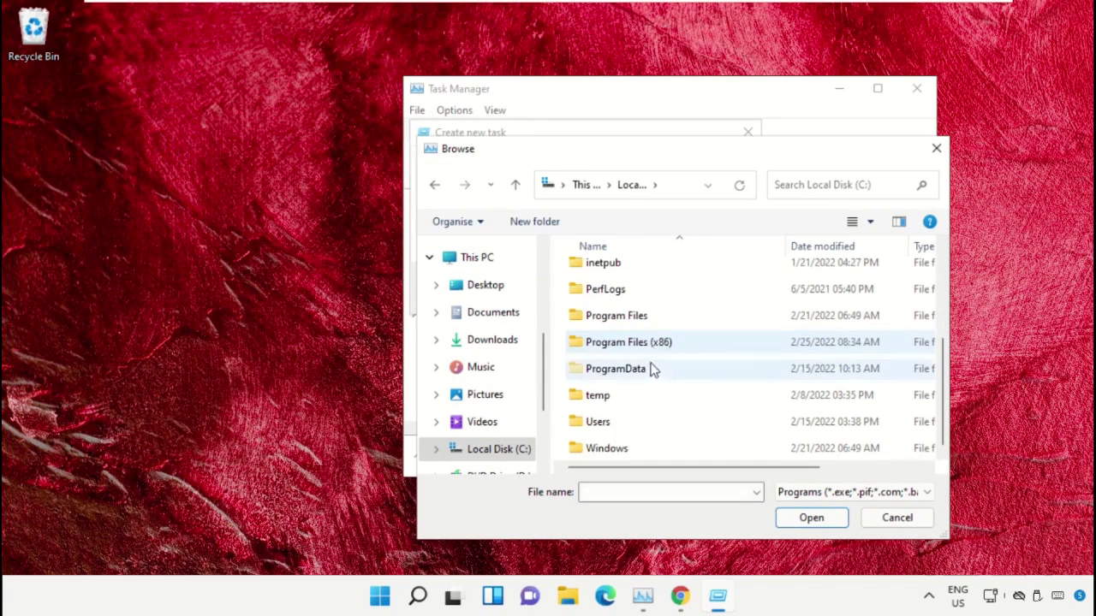
double_click(617, 452)
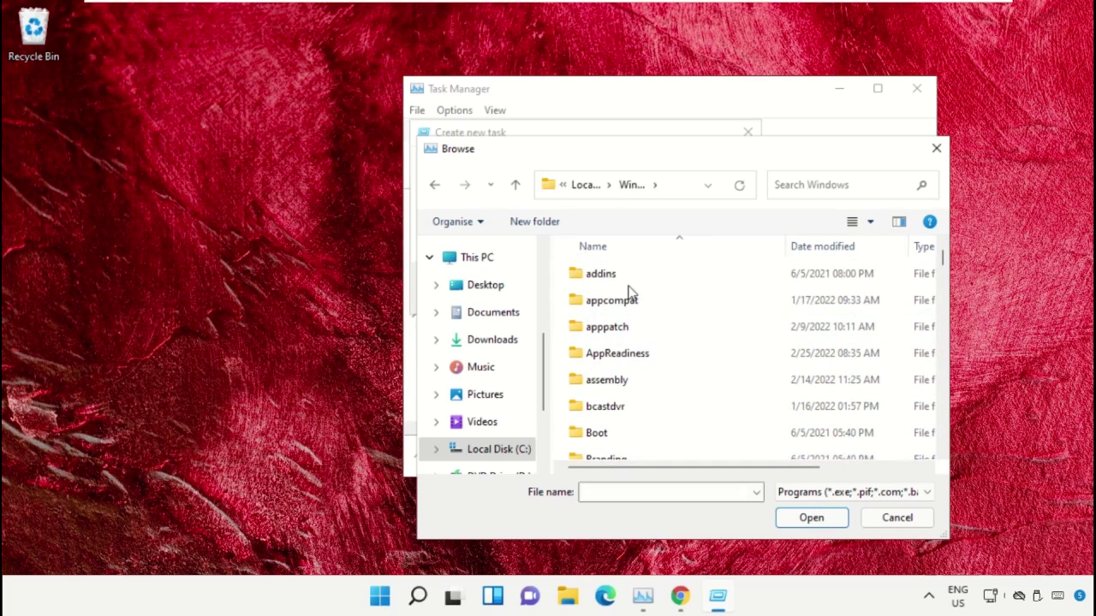
Open the System32 folder, backing out of an accidental sk-SK detour, and scroll toward cmd.exe.
text(sy)
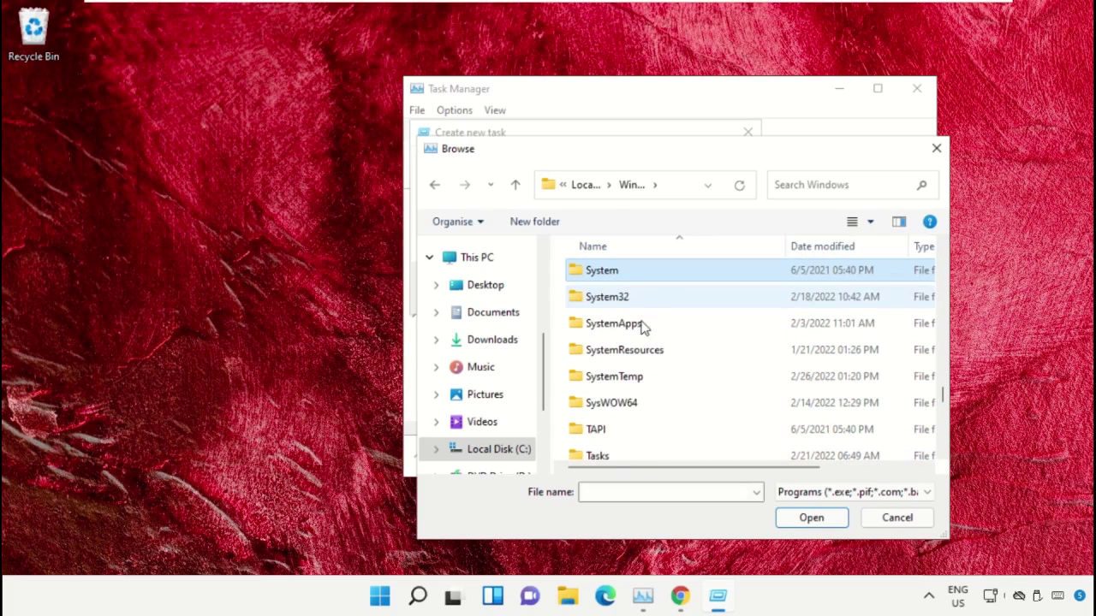
double_click(651, 305)
scroll(637, 330, down, 9)
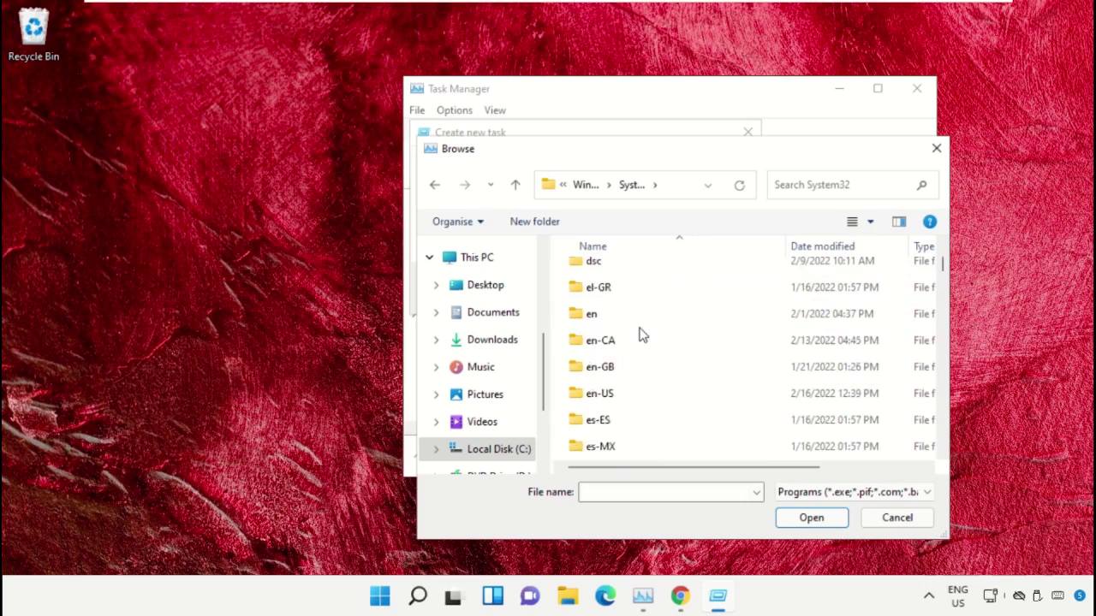
scroll(651, 360, down, 5)
scroll(656, 367, down, 5)
scroll(656, 366, down, 5)
double_click(658, 366)
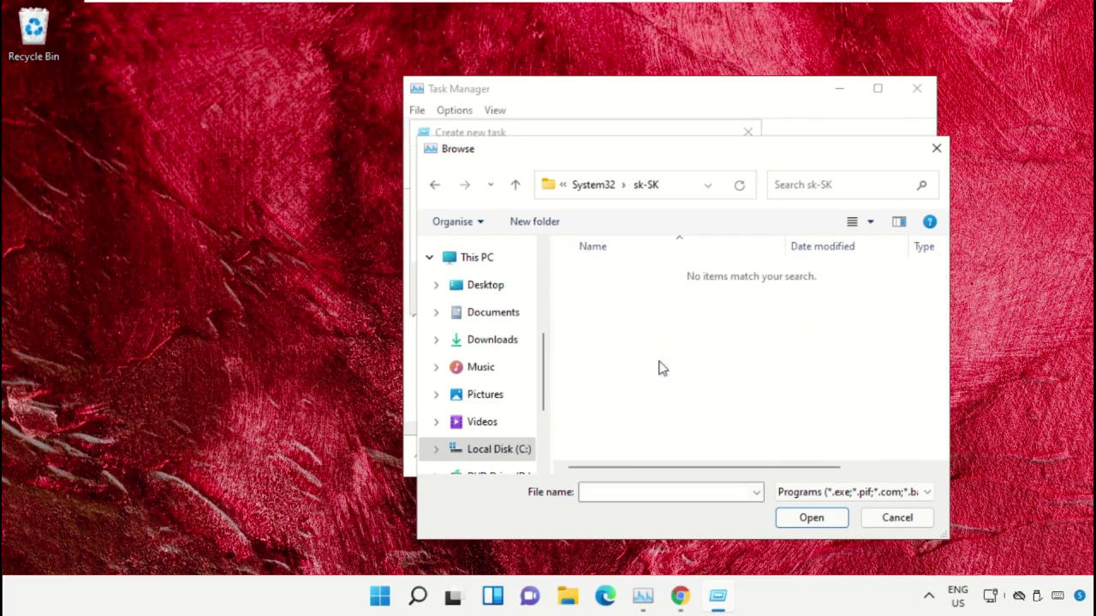
key(alt+Left)
scroll(659, 369, down, 3)
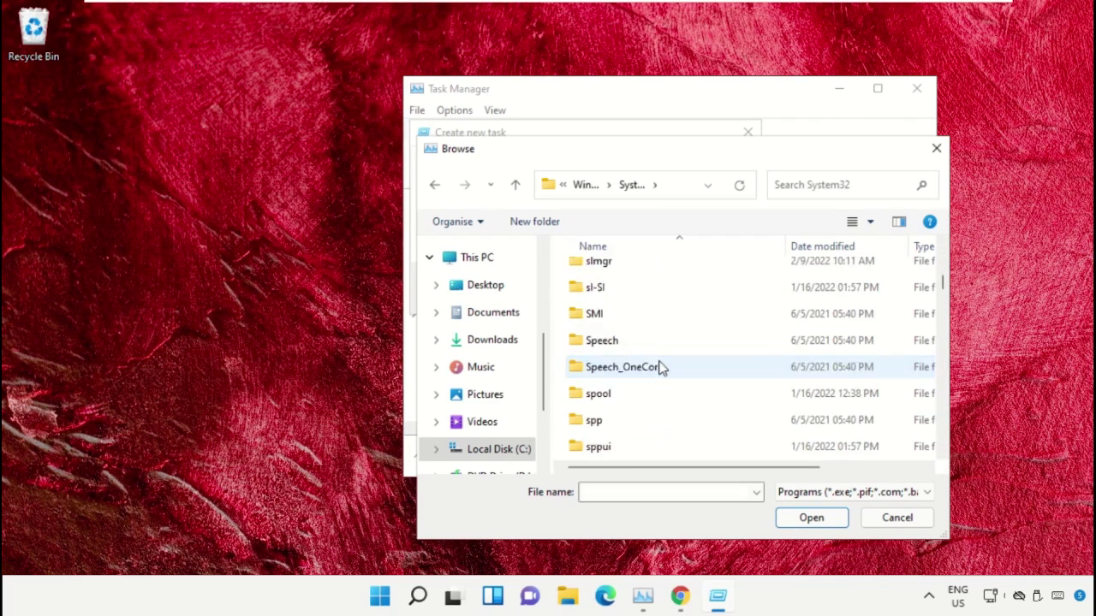
scroll(659, 368, down, 3)
Pick cmd.exe and run it as a new task with administrative privileges.
text(cmd)
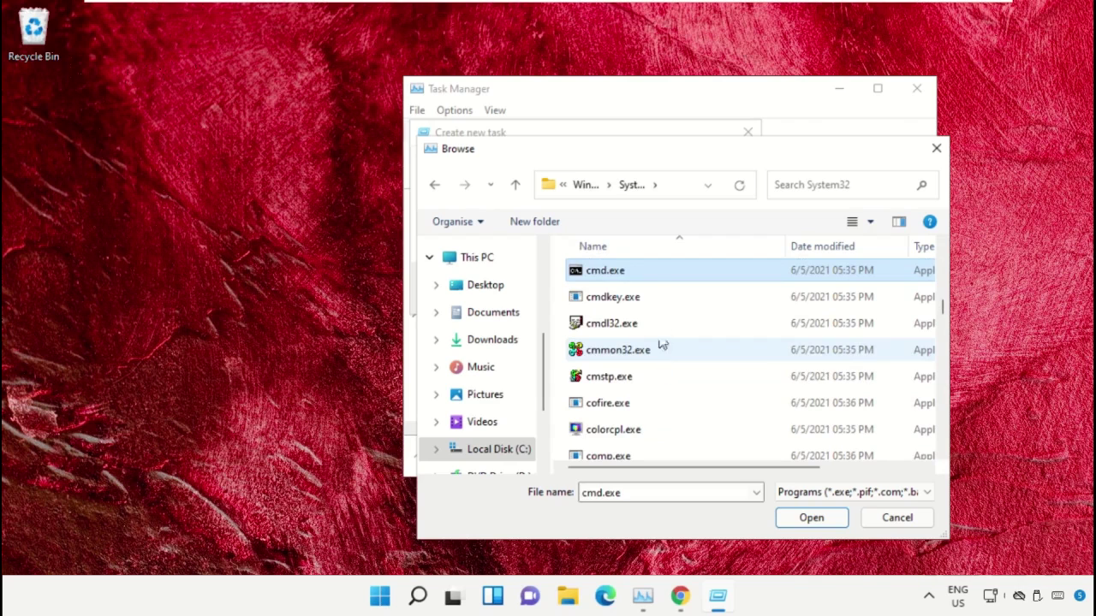
double_click(623, 272)
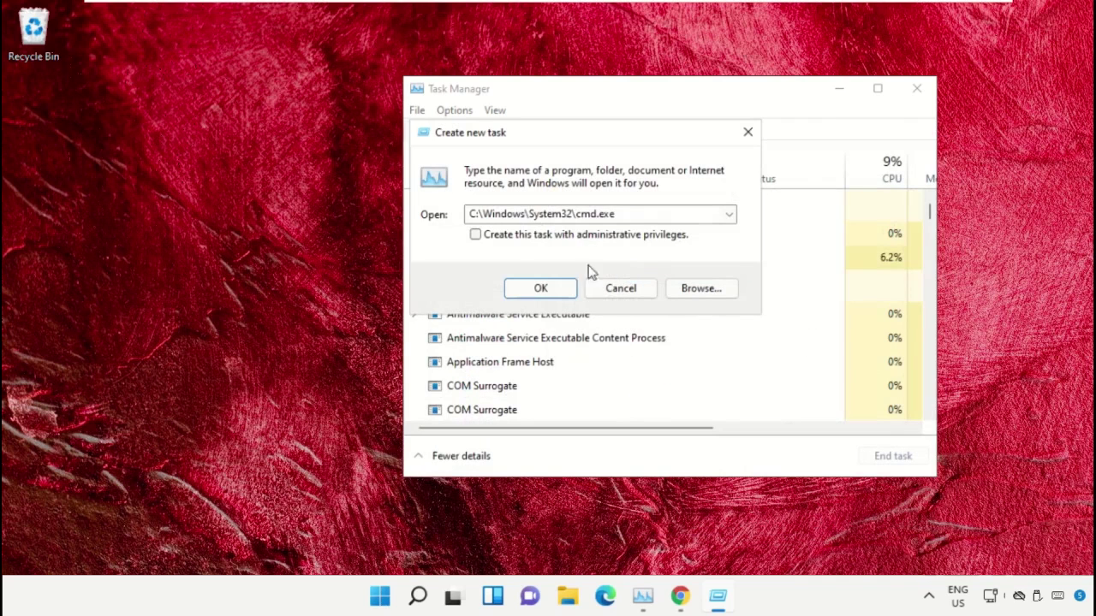
drag(662, 214, 362, 212)
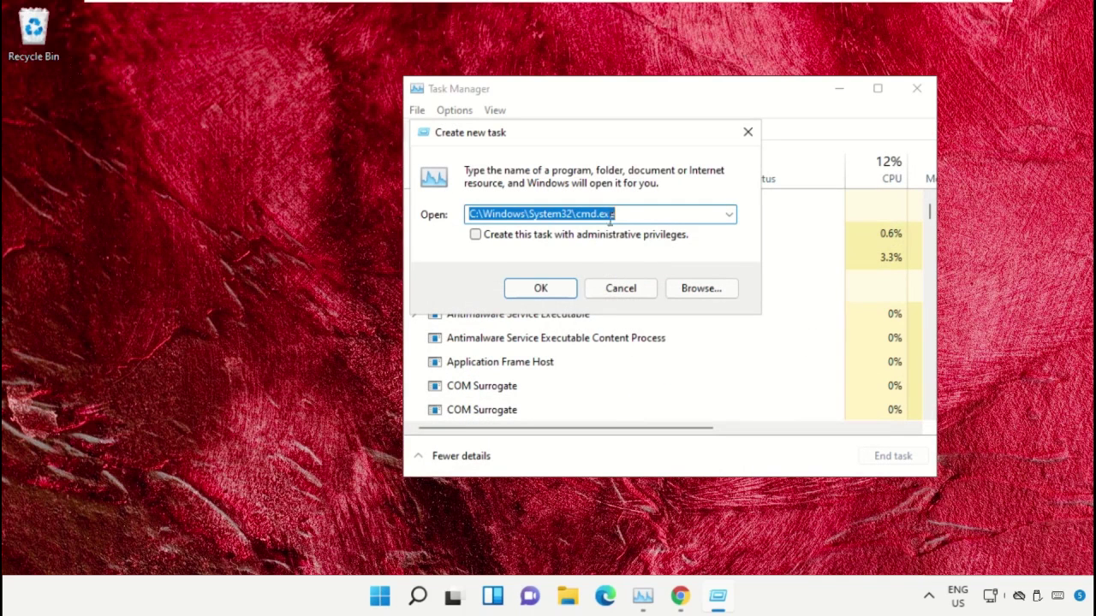
click(492, 242)
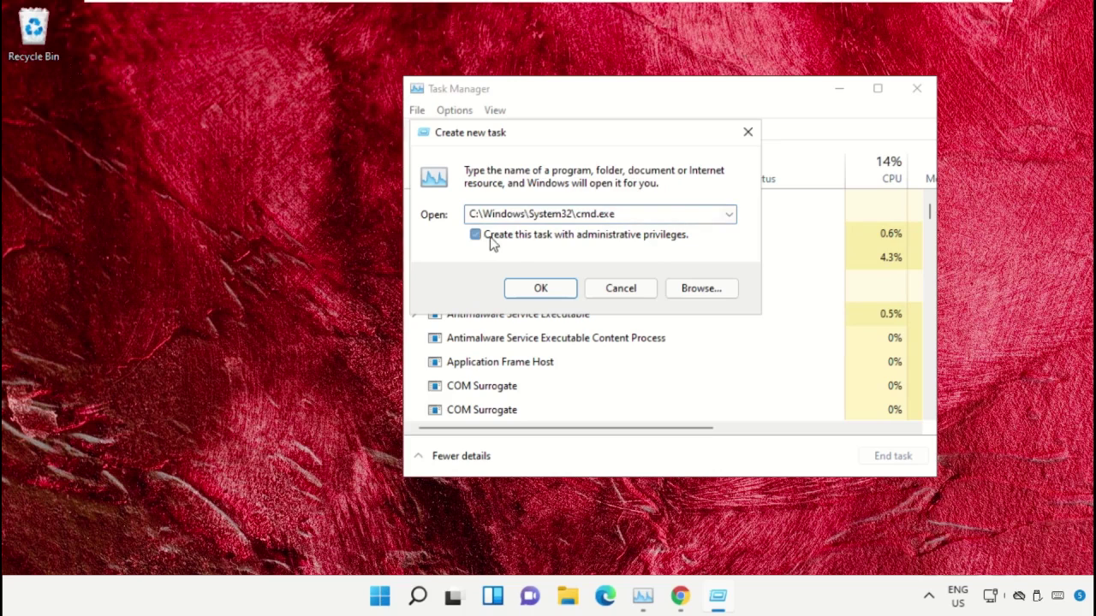
click(534, 289)
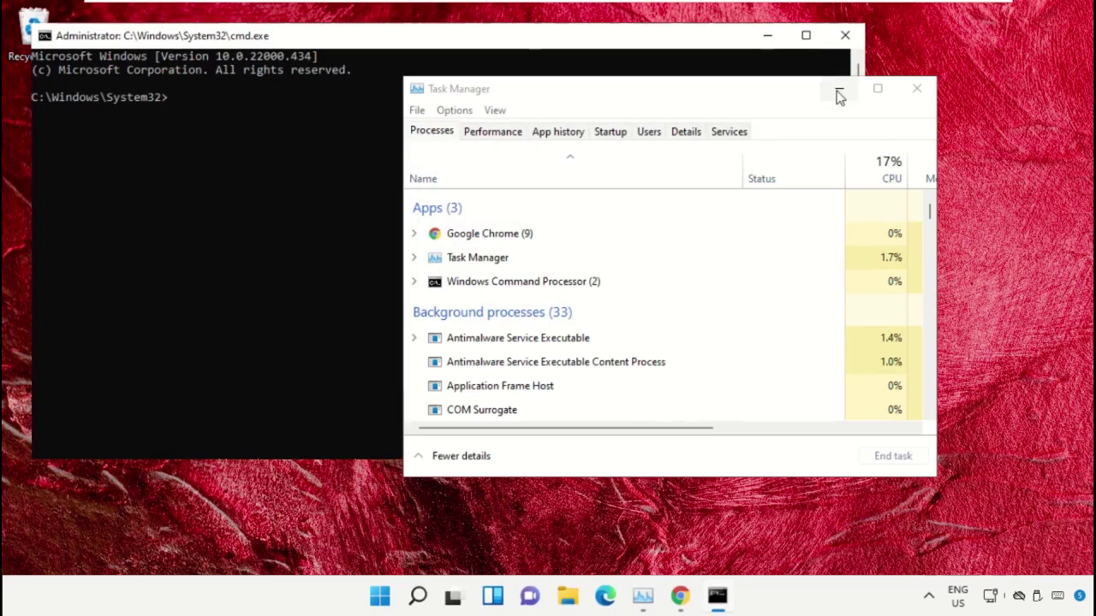
Minimize Task Manager, then shrink the Command Prompt window and center it on screen.
click(839, 90)
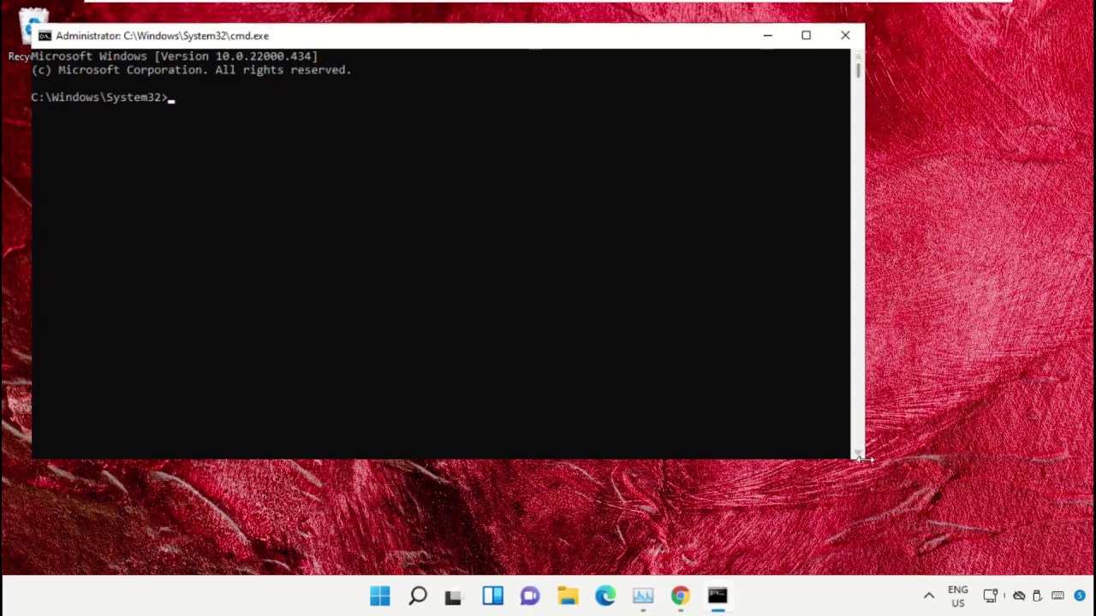
drag(864, 464, 635, 377)
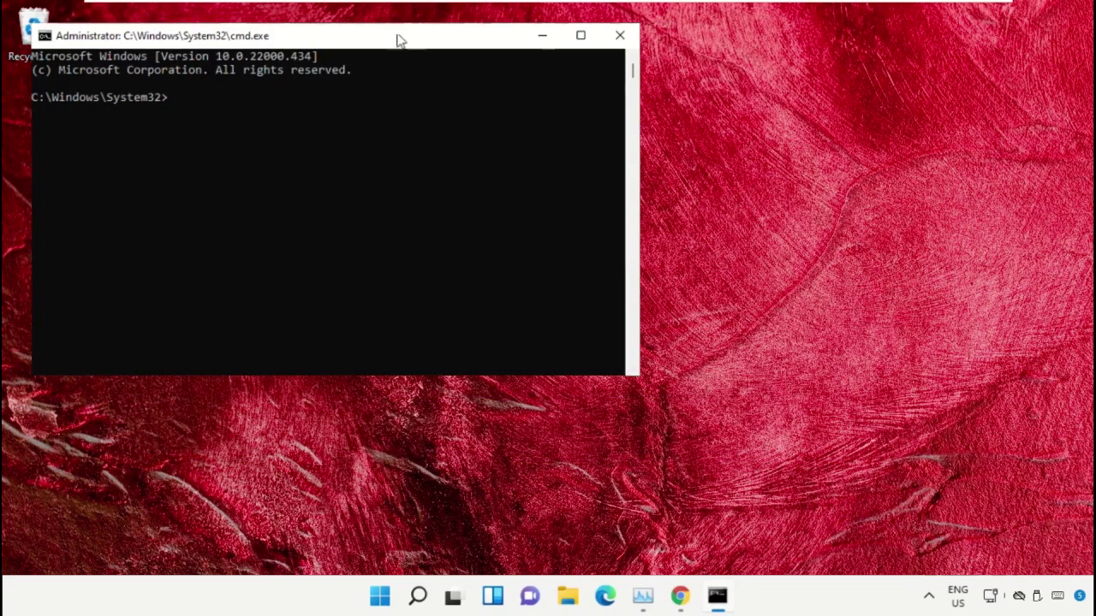
drag(399, 40, 636, 160)
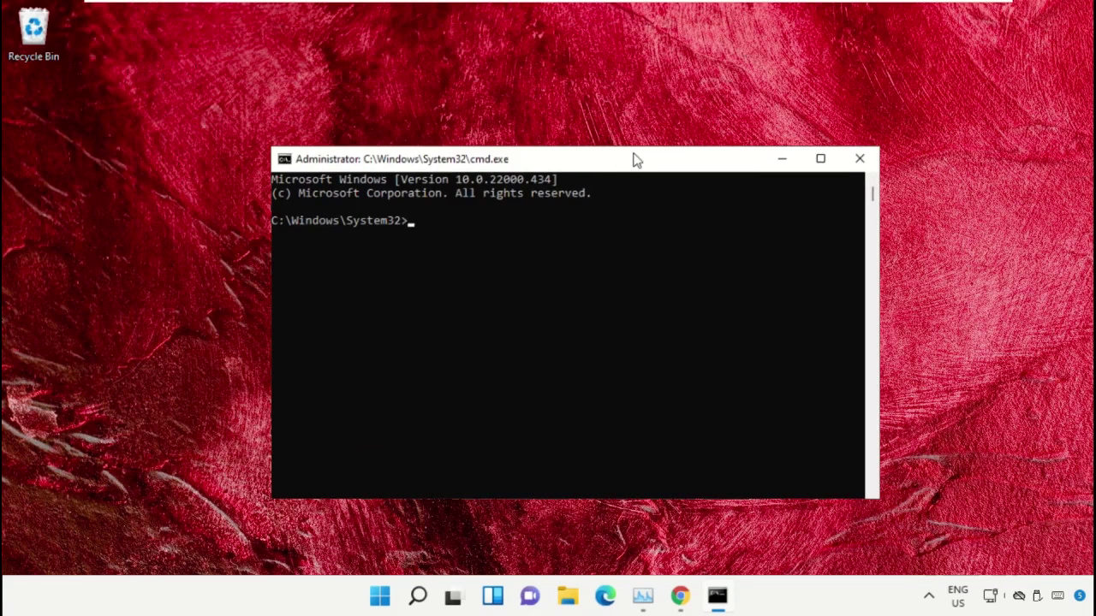
drag(636, 160, 676, 208)
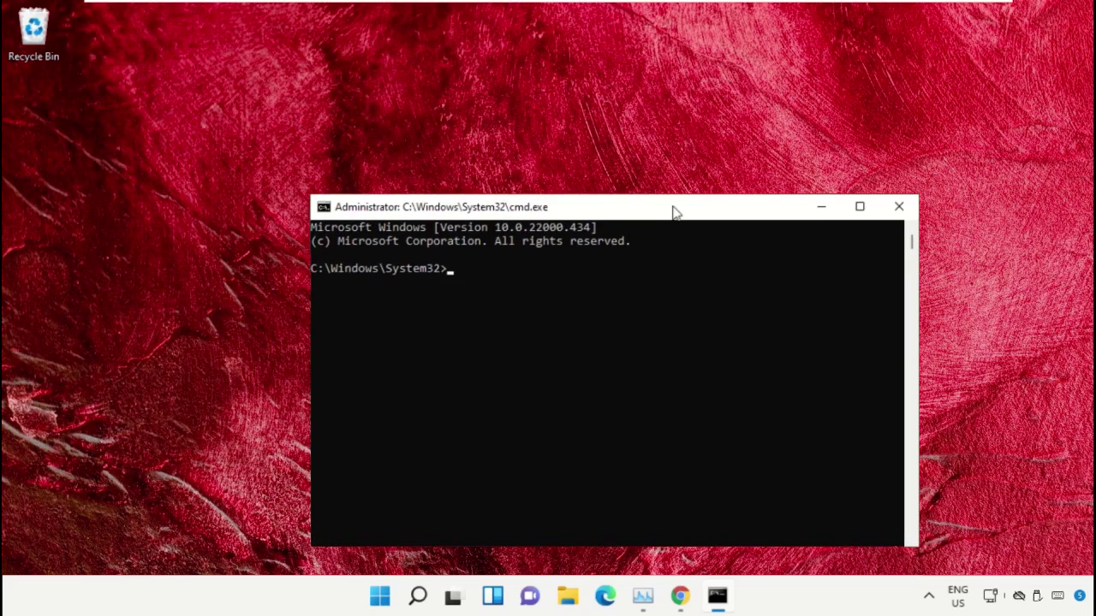
drag(680, 597, 648, 601)
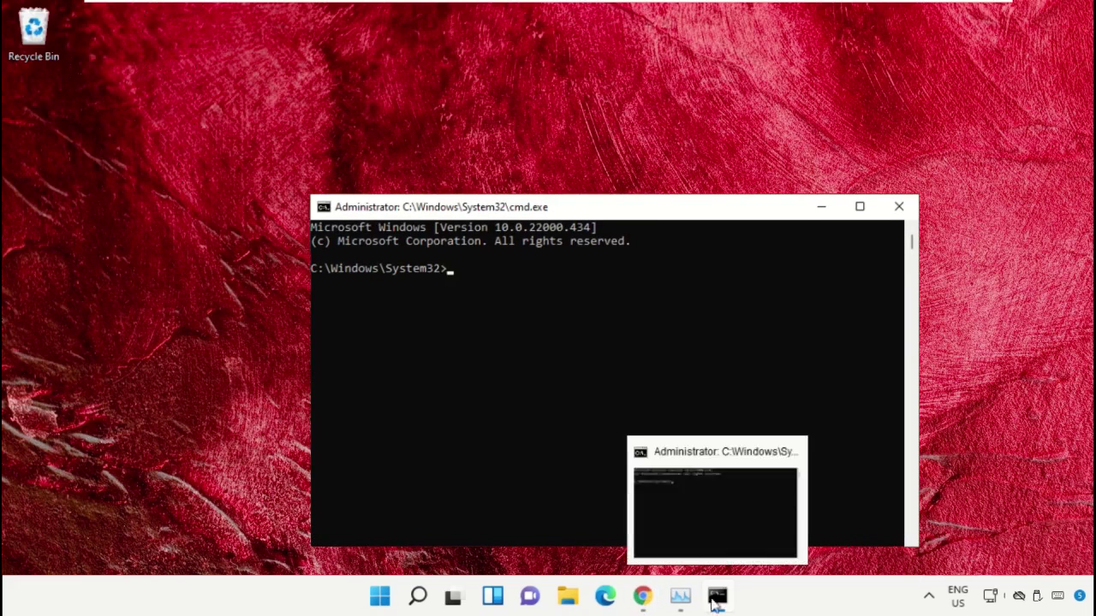
In Chrome, go to google.com and search for 'hows.tech windows commands'.
click(648, 601)
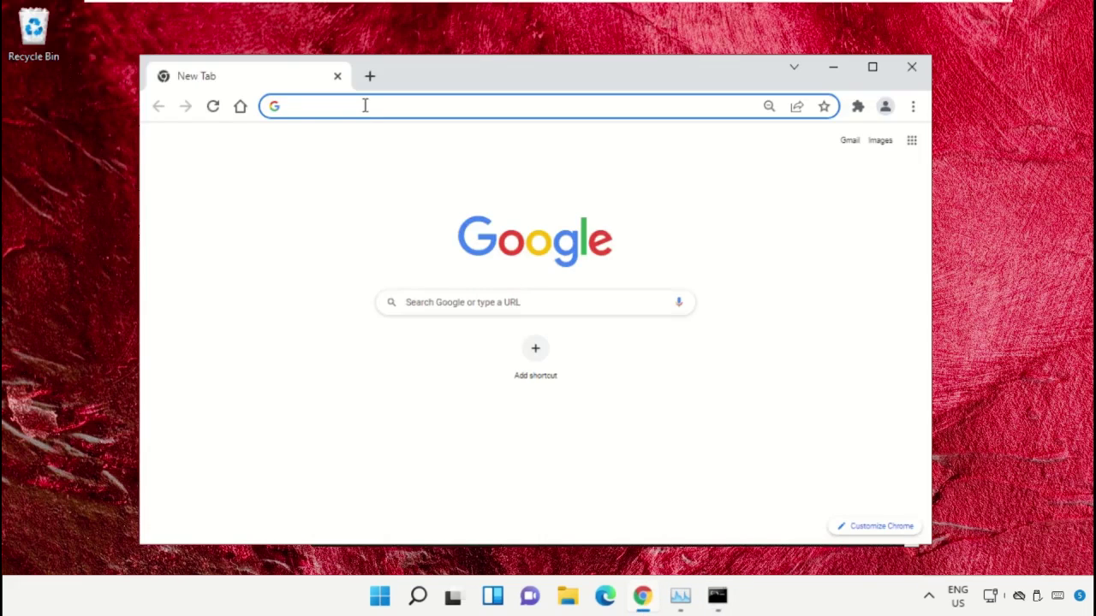
text(goog)
key(Return)
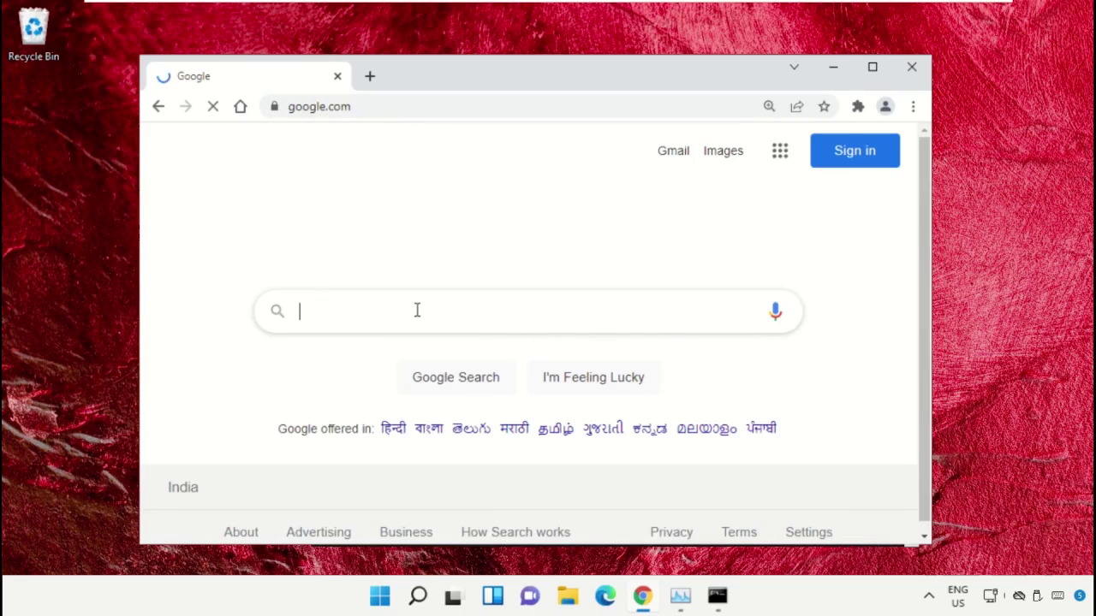
text(hows.te)
key(Down)
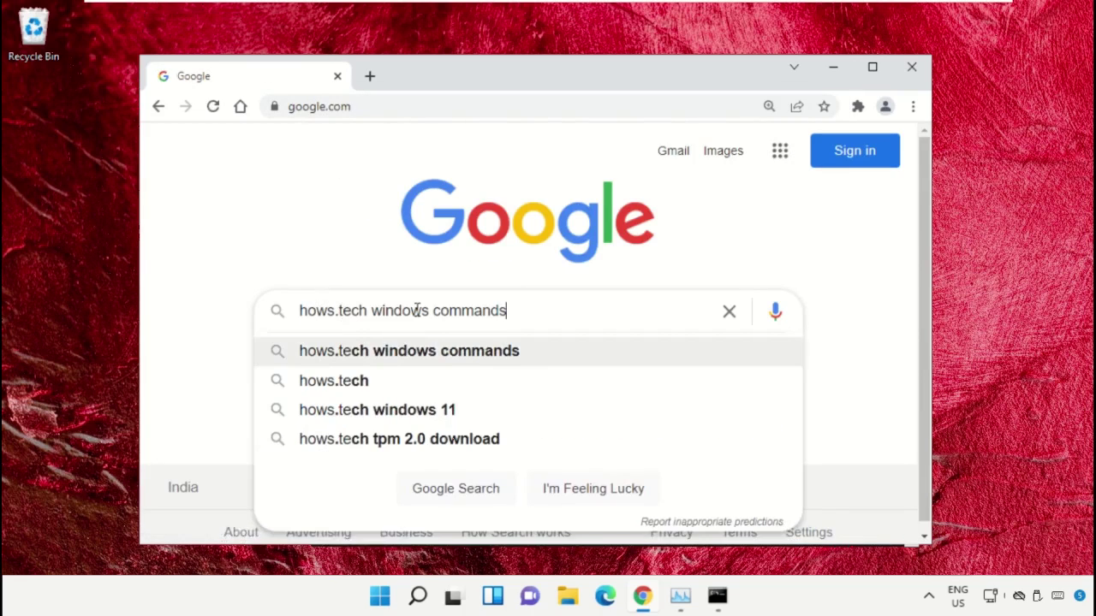
key(Return)
drag(550, 167, 286, 150)
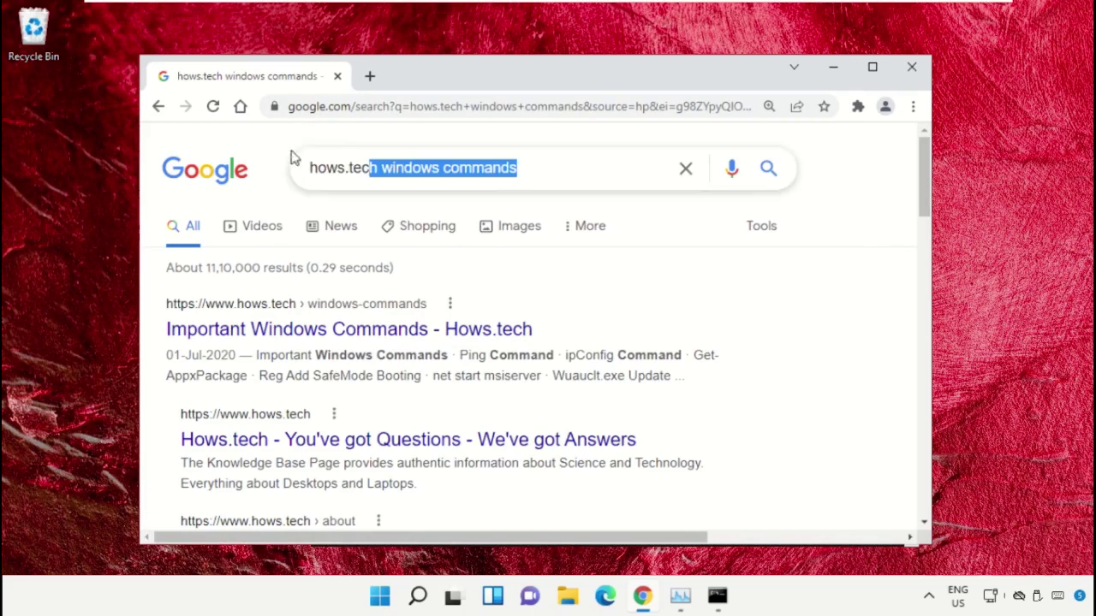
click(343, 142)
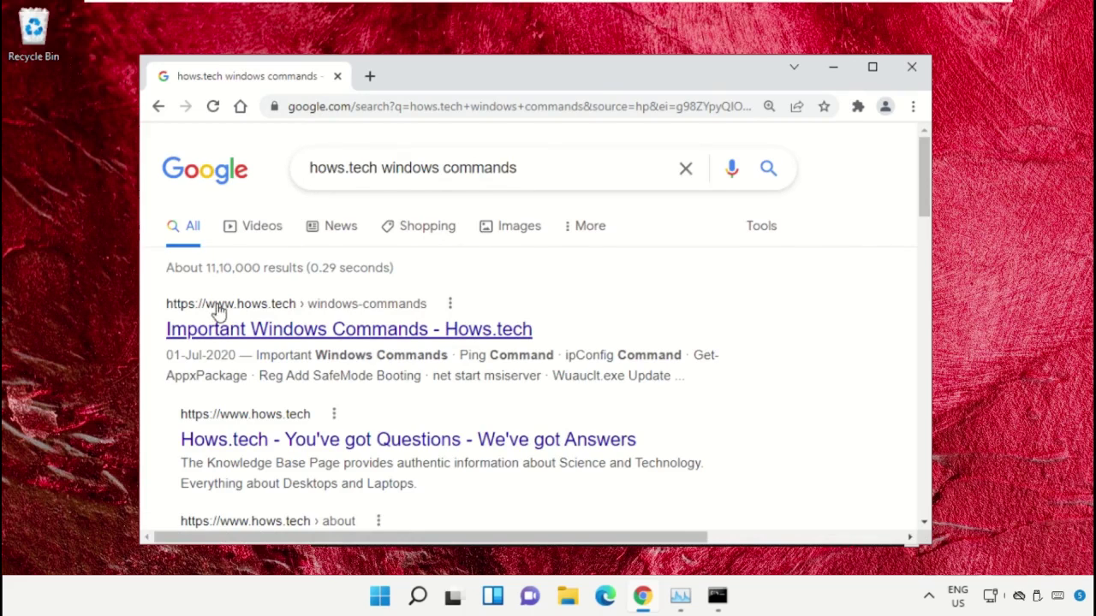
Open the hows.tech Important Windows Commands page and scroll down to Command 12.
click(468, 341)
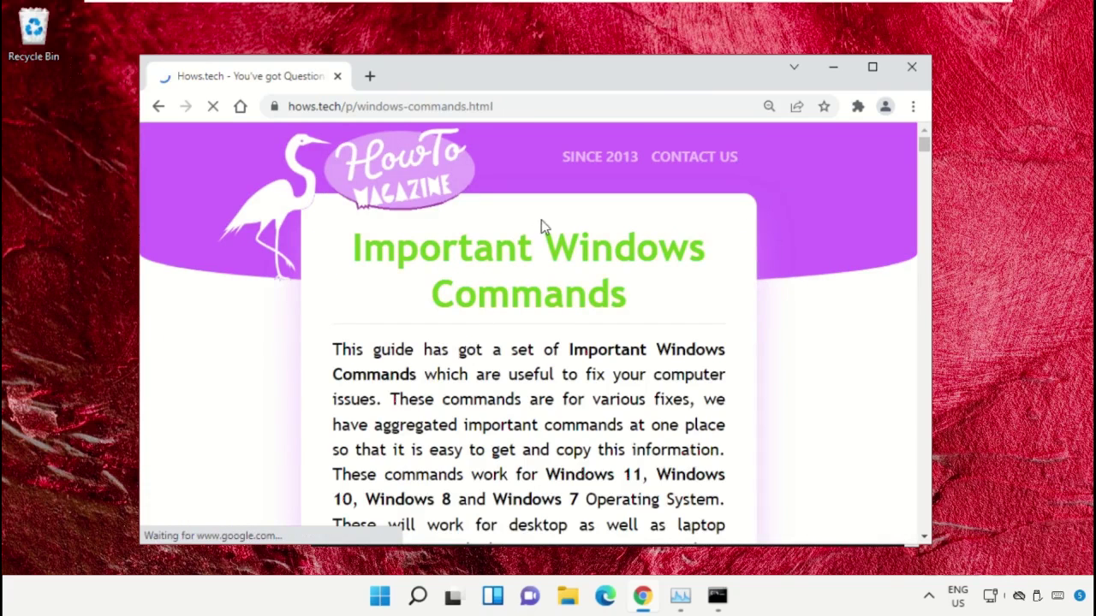
scroll(541, 227, down, 1)
scroll(541, 227, down, 2)
scroll(541, 226, down, 2)
scroll(540, 231, down, 4)
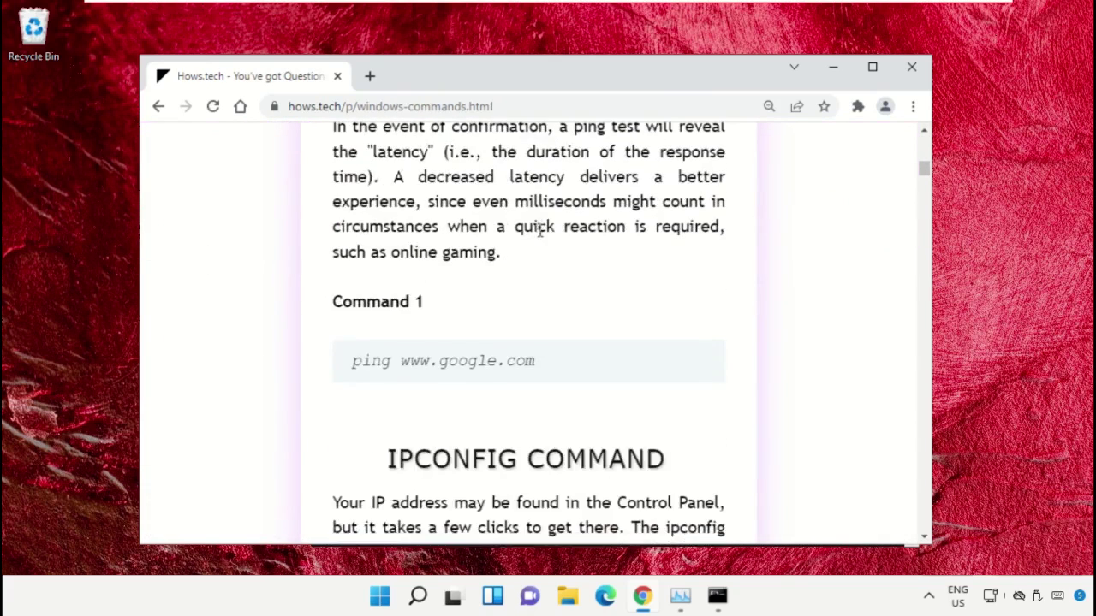
scroll(540, 231, down, 2)
scroll(538, 237, down, 5)
scroll(538, 239, down, 5)
scroll(535, 256, down, 6)
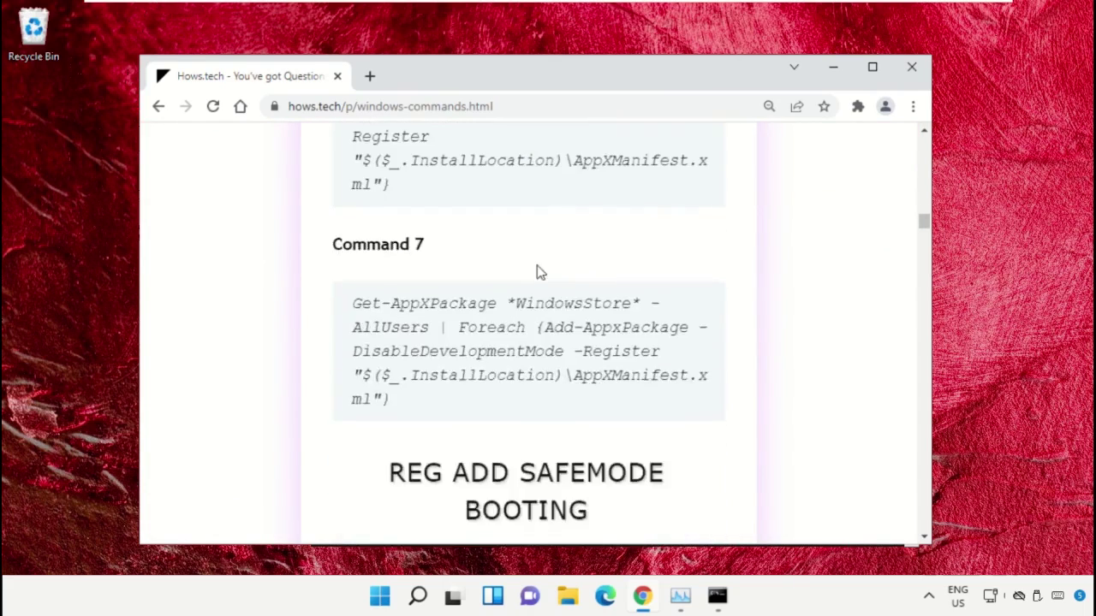
scroll(539, 272, down, 5)
scroll(541, 268, down, 4)
scroll(541, 267, down, 4)
scroll(541, 270, down, 5)
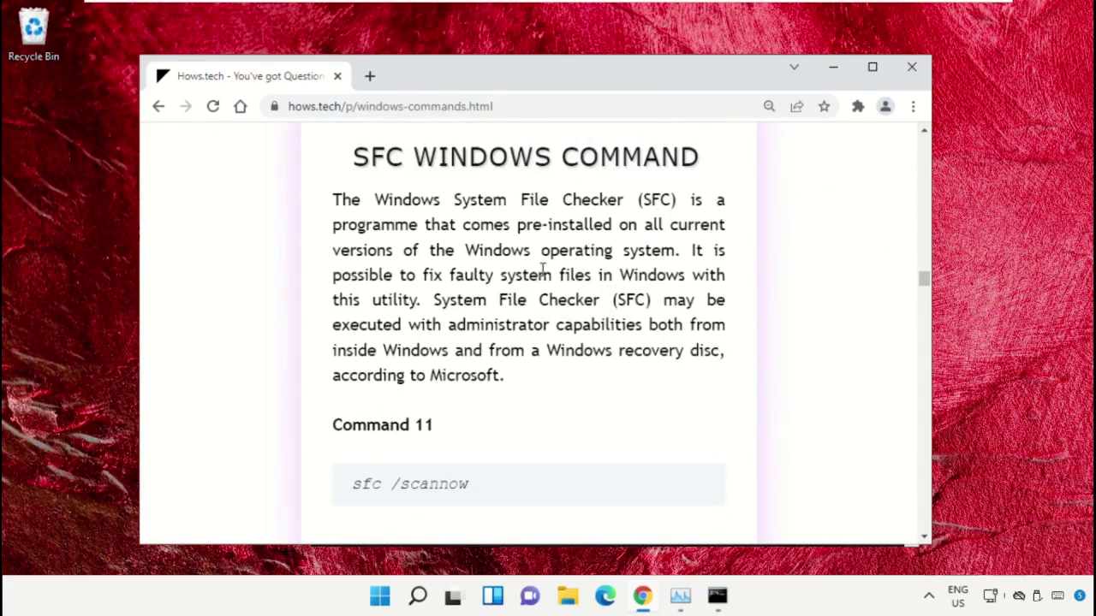
scroll(541, 270, down, 2)
scroll(541, 272, down, 2)
scroll(540, 276, down, 1)
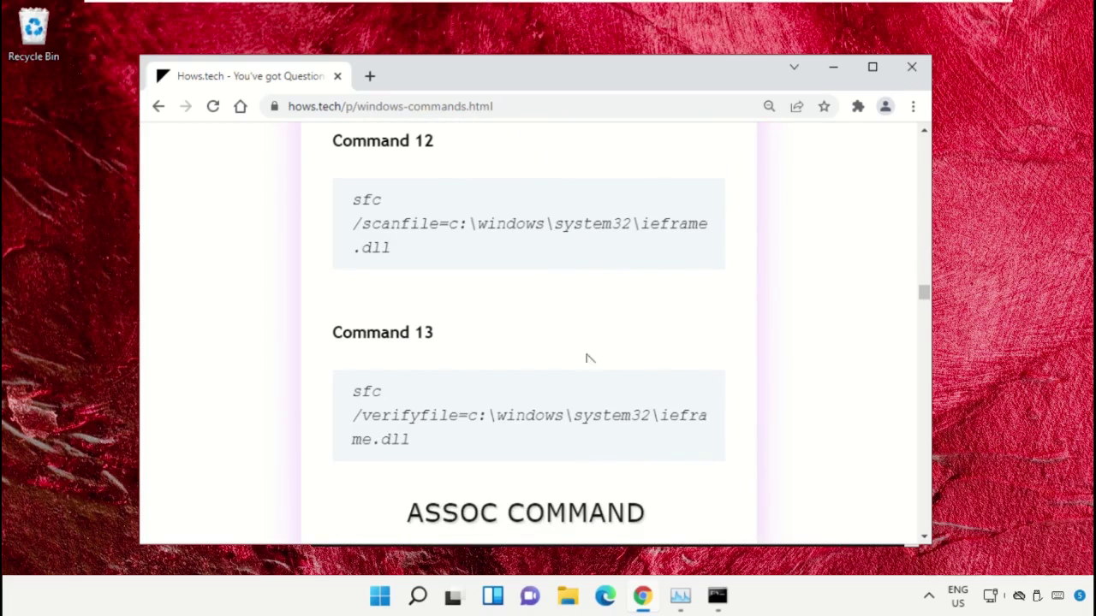
Copy the Command 12 text: sfc /scanfile=c:\windows\system32\ieframe.dll.
triple_click(482, 224)
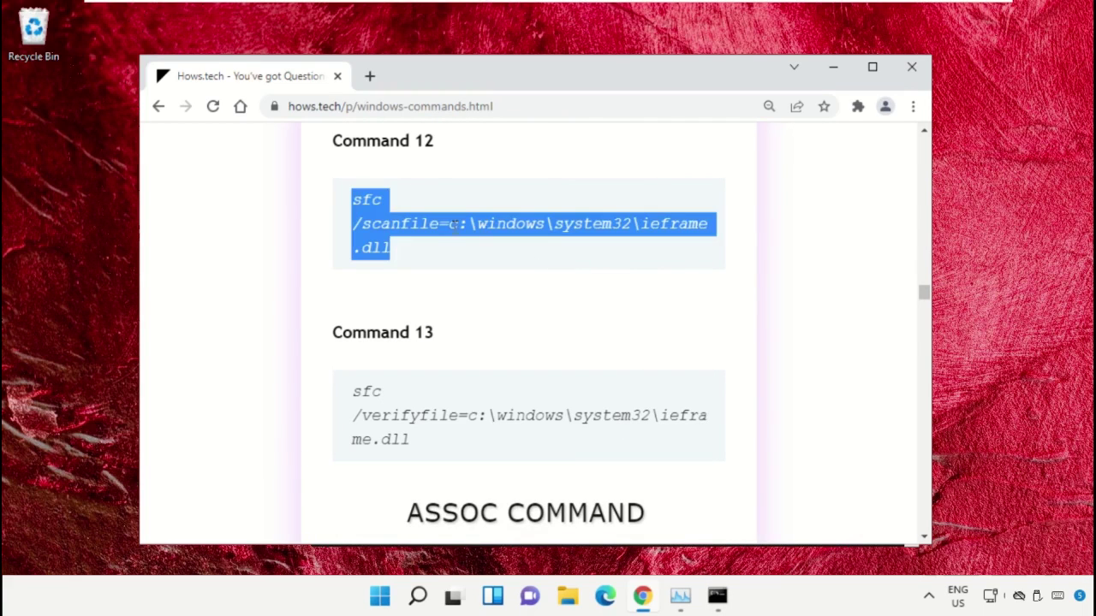
right_click(431, 224)
click(471, 247)
Paste and run the sfc /scanfile check on ieframe.dll in the administrator Command Prompt.
click(719, 599)
right_click(485, 274)
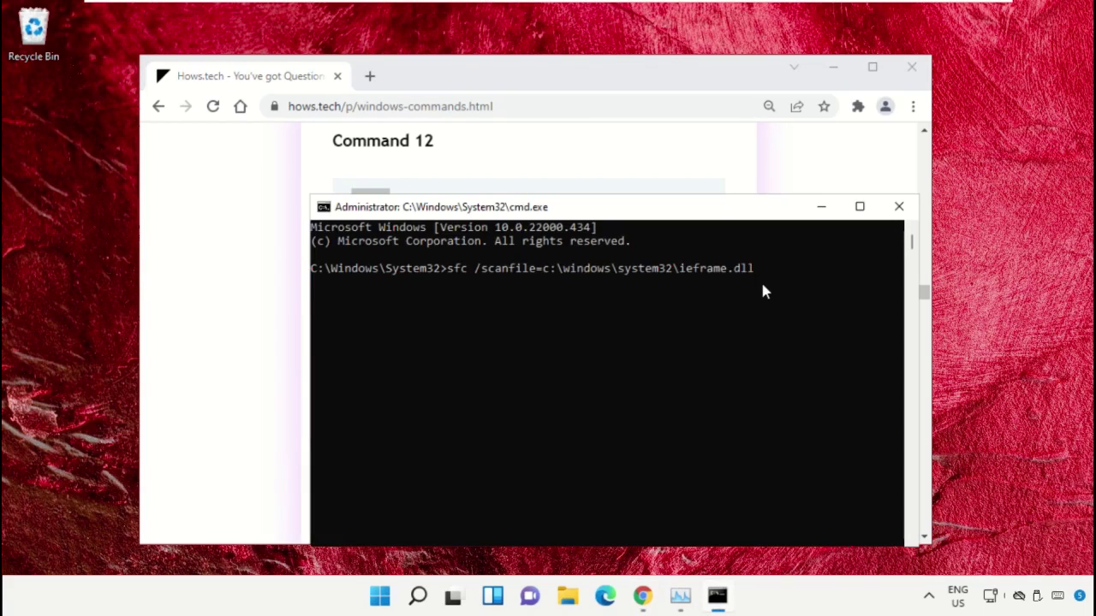
key(Return)
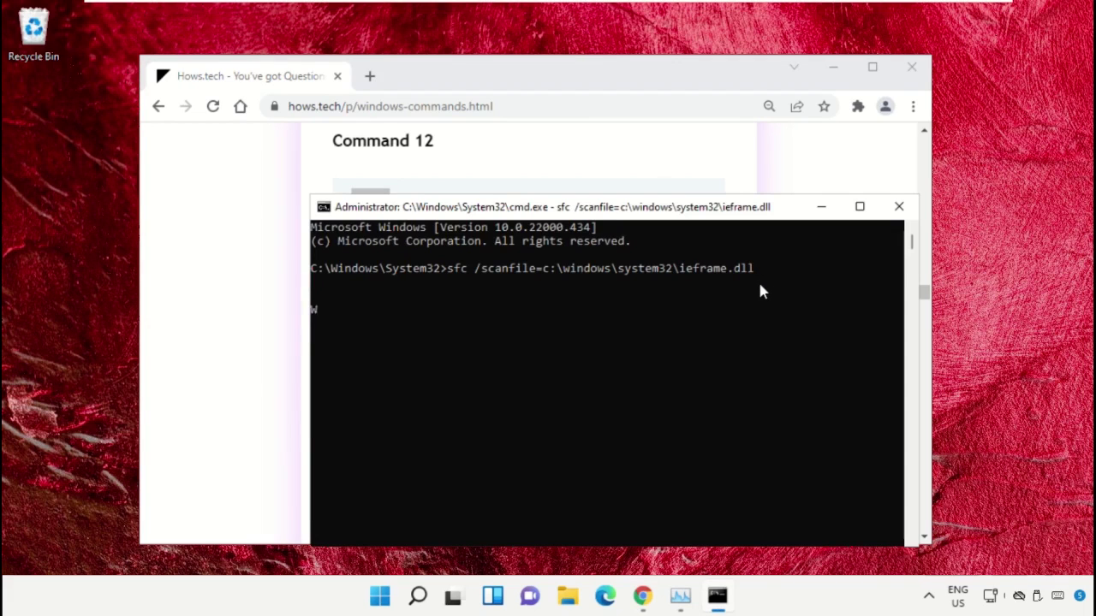
Back on the hows.tech page, copy the Command 13 sfc verifyfile command.
click(648, 141)
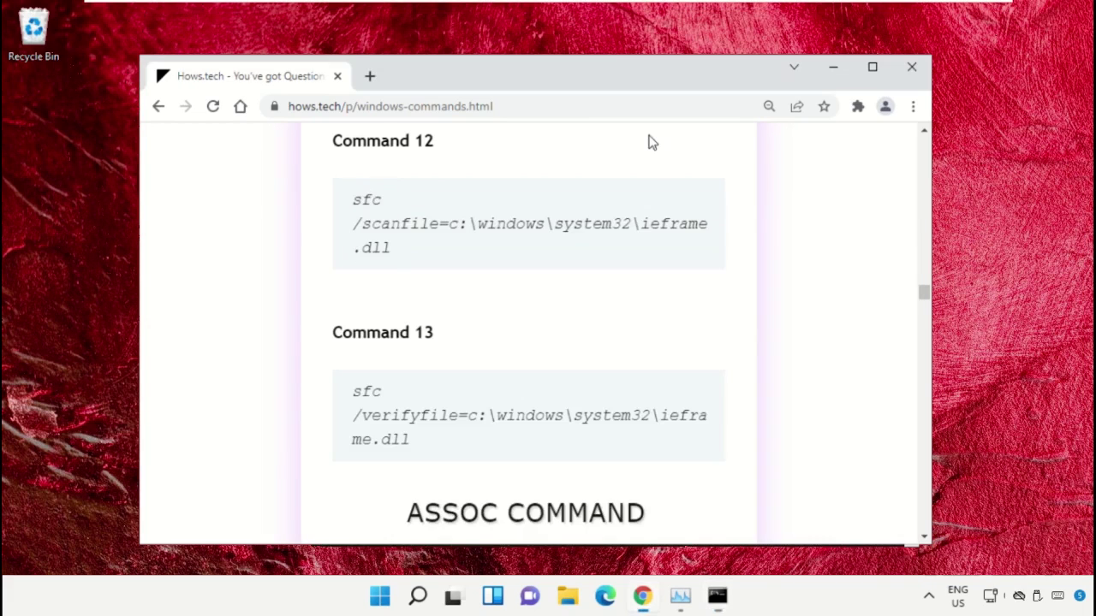
triple_click(476, 412)
right_click(476, 412)
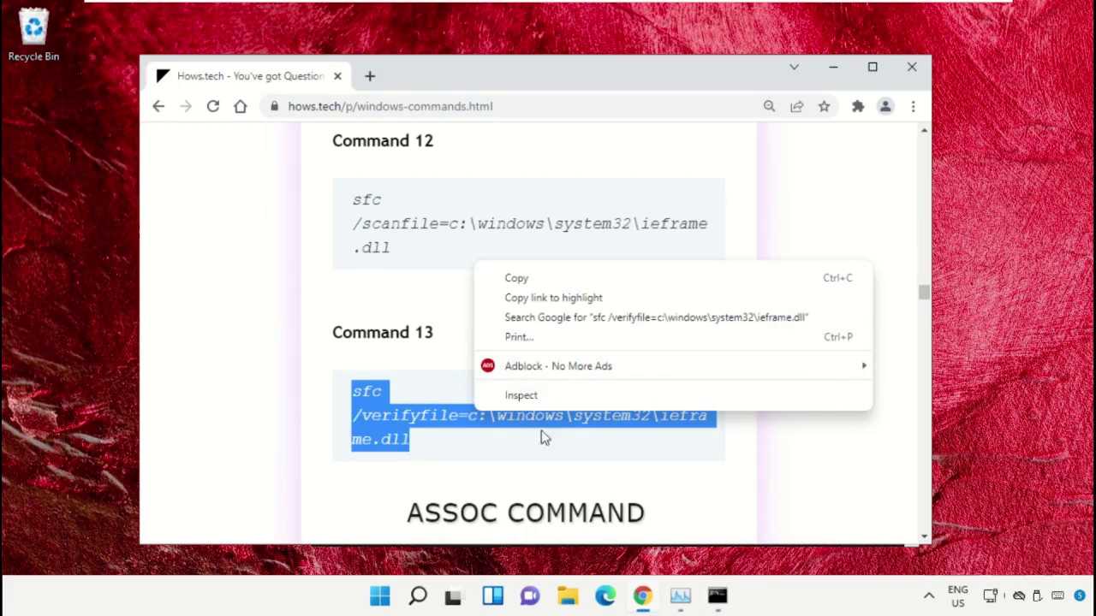
click(561, 270)
Run the pasted sfc /verifyfile check on ieframe.dll, then close Command Prompt and minimize Chrome.
click(717, 597)
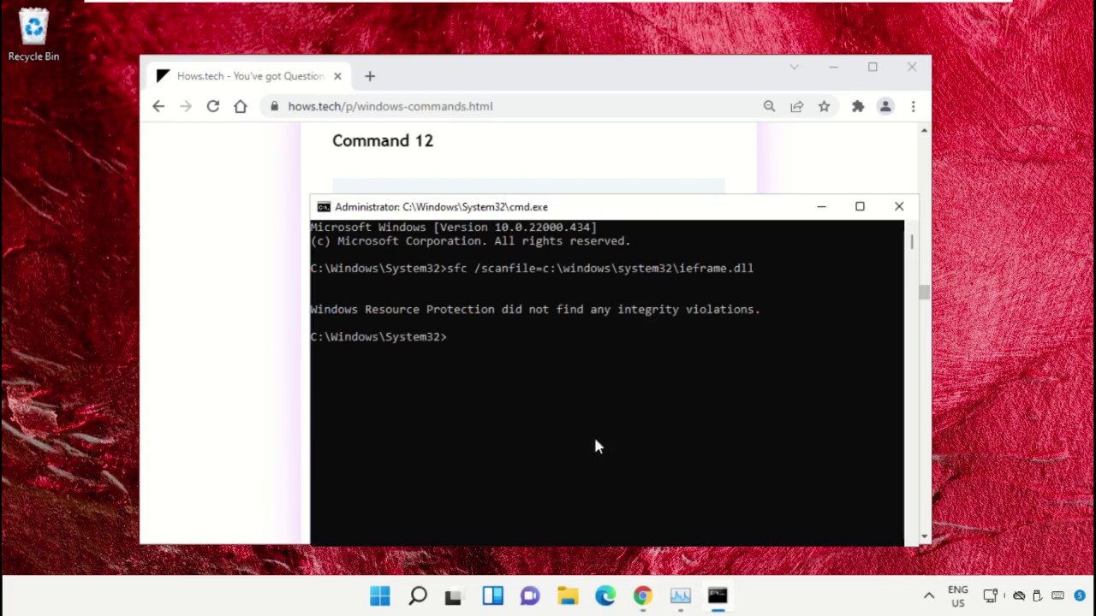
right_click(544, 379)
key(Return)
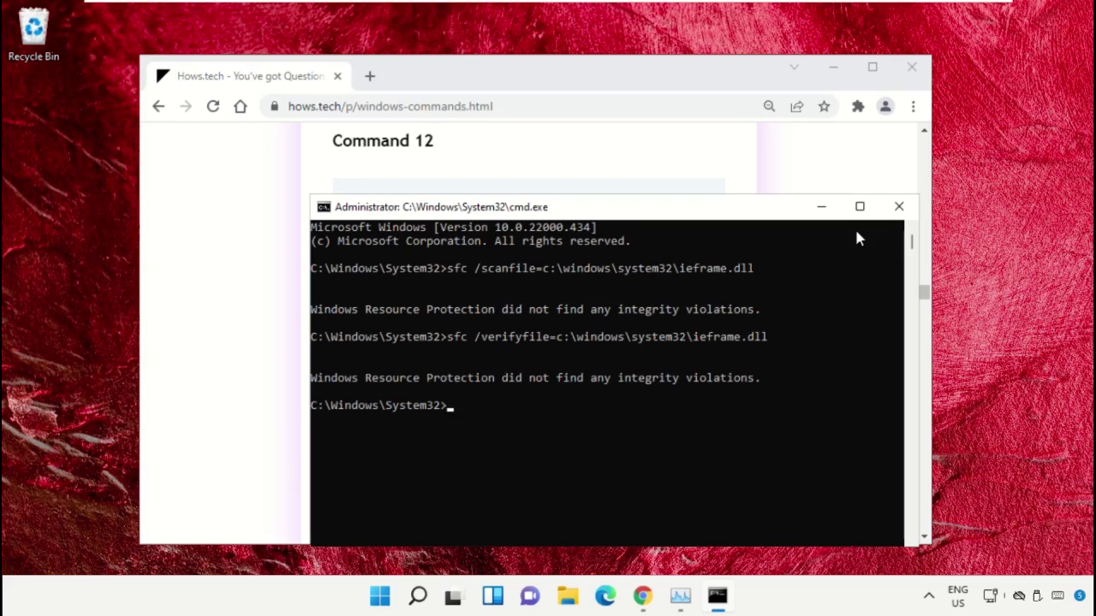
text(exit)
key(Return)
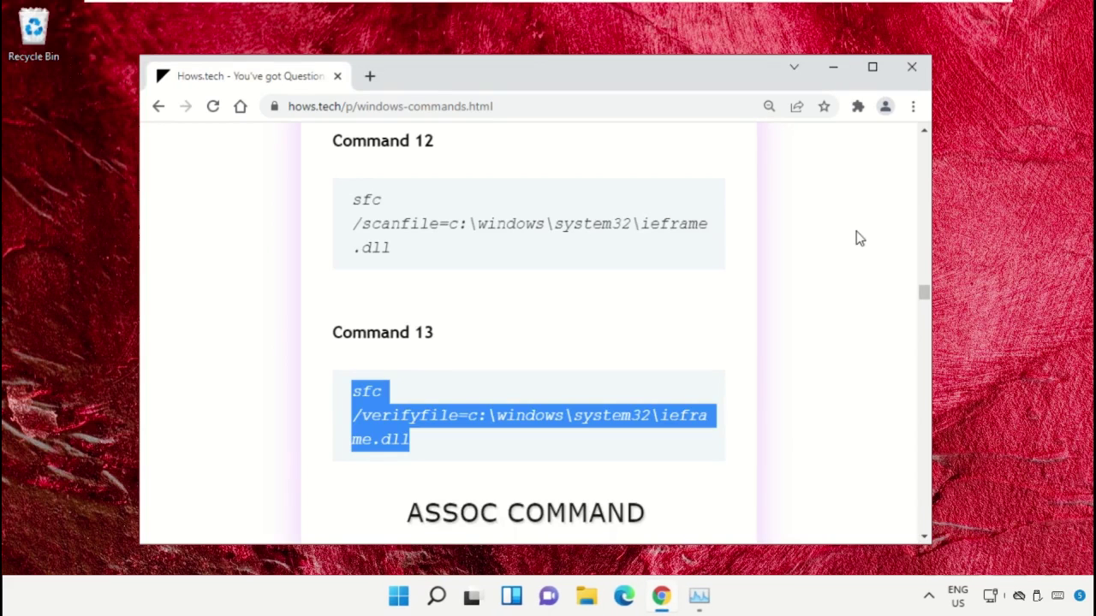
click(833, 68)
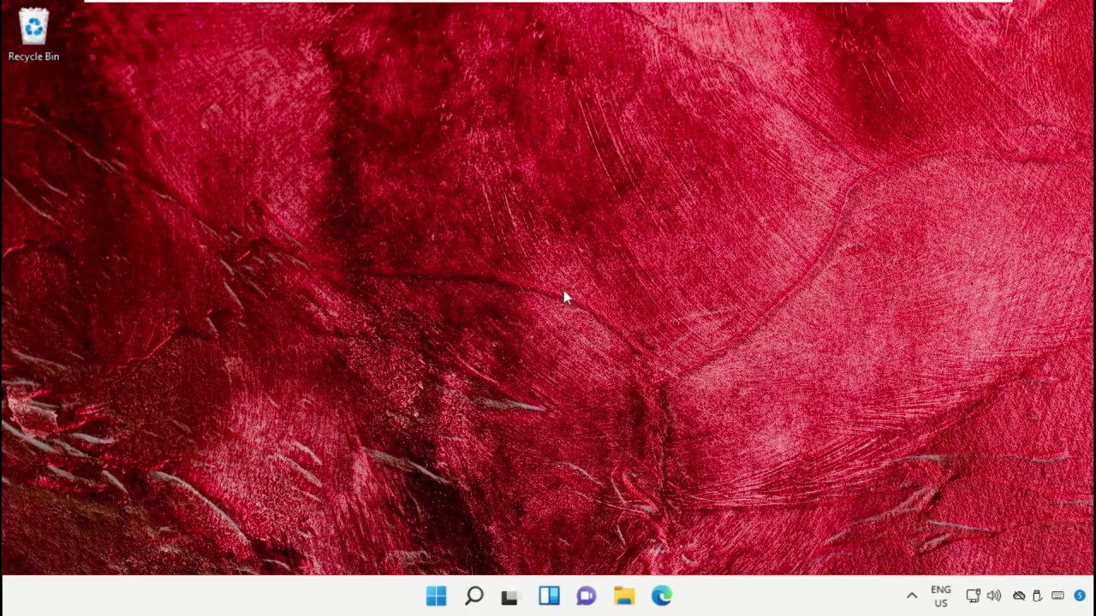
Launch File Explorer from Windows search and open the C:\Windows folder.
click(471, 597)
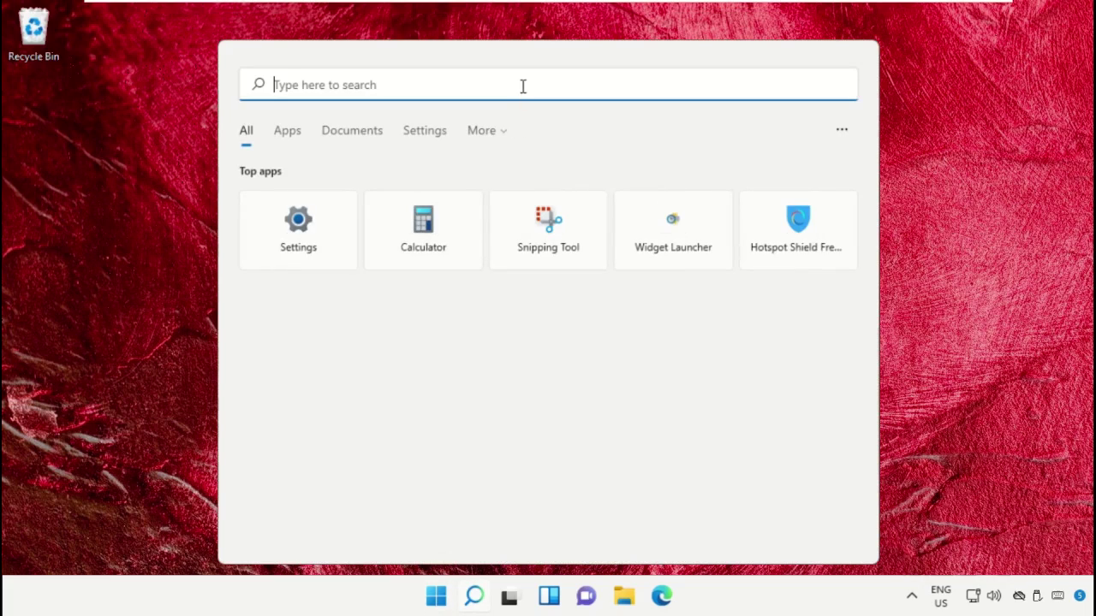
text(File Explorer)
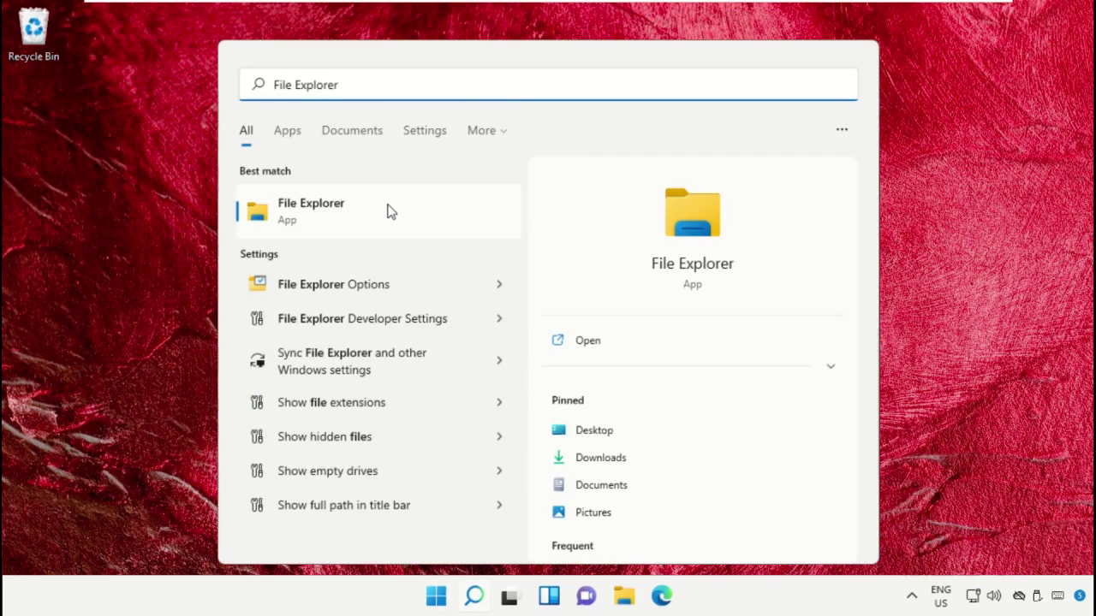
click(389, 212)
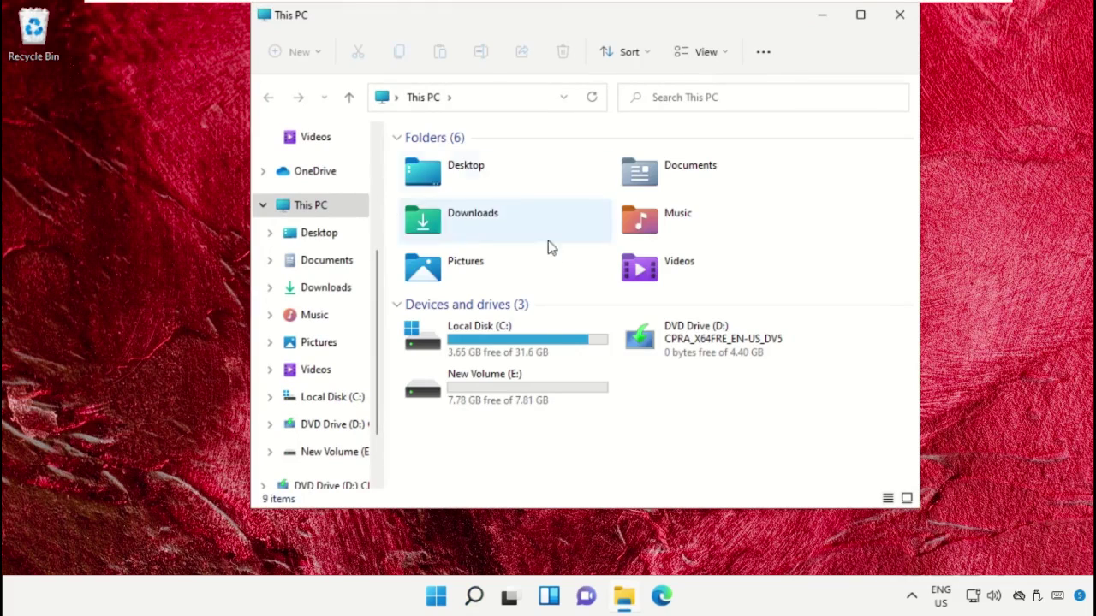
double_click(496, 347)
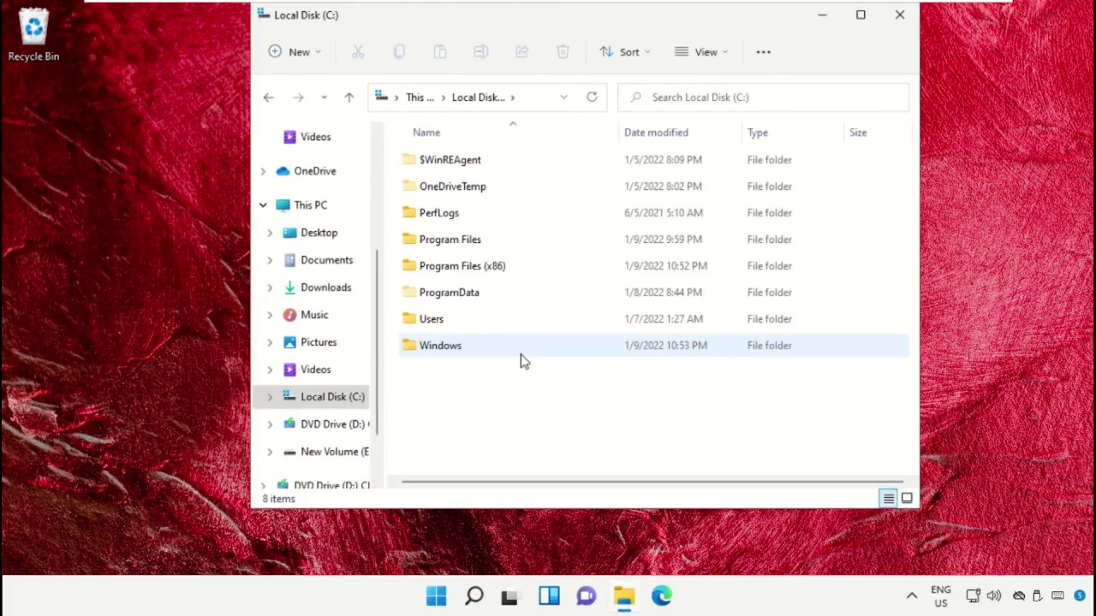
click(428, 353)
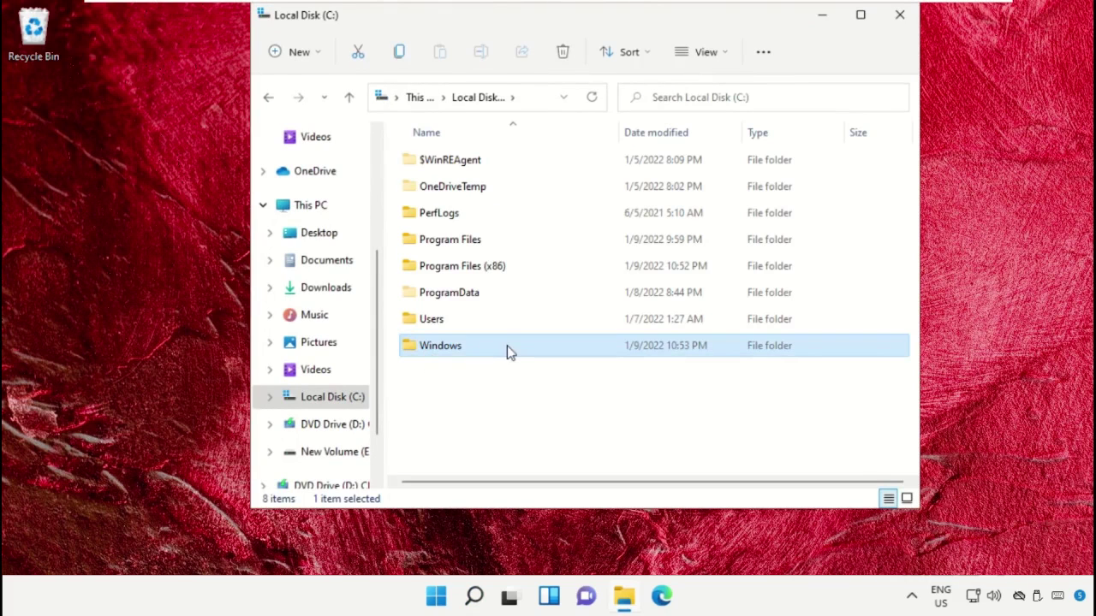
double_click(510, 351)
Go into System32, then drivers, then the etc folder.
drag(912, 181, 909, 358)
click(459, 269)
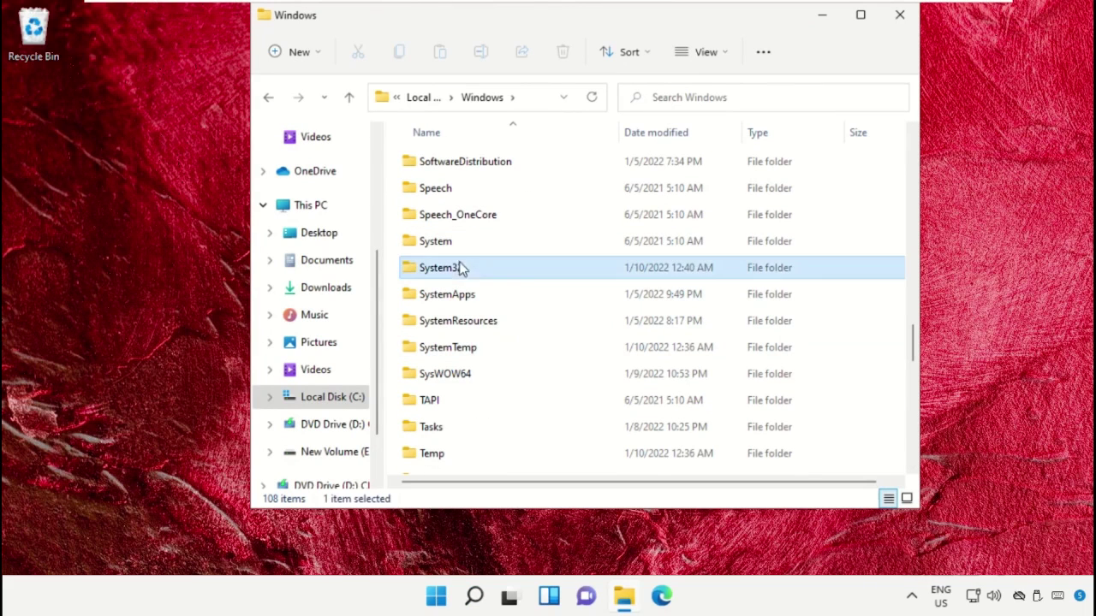
double_click(528, 276)
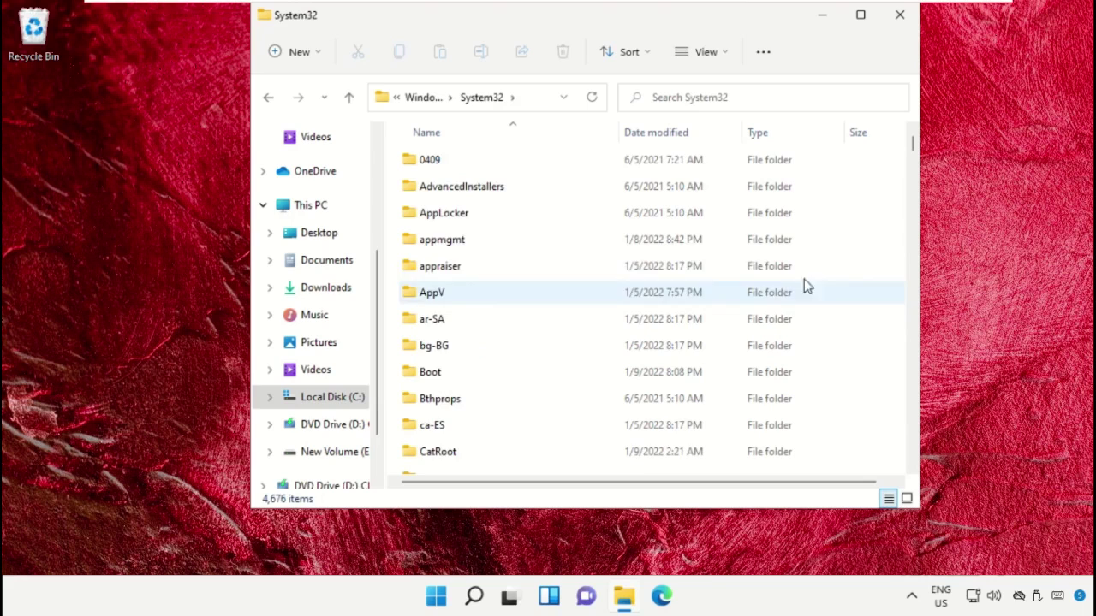
scroll(863, 237, down, 2)
scroll(862, 237, down, 1)
scroll(863, 237, down, 2)
scroll(864, 240, down, 2)
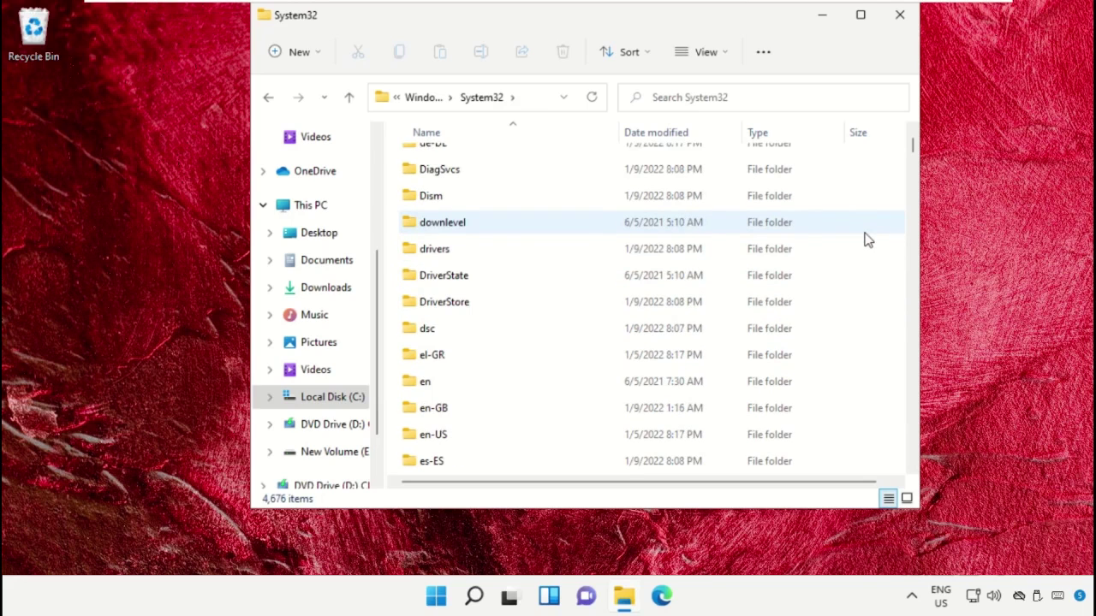
double_click(432, 251)
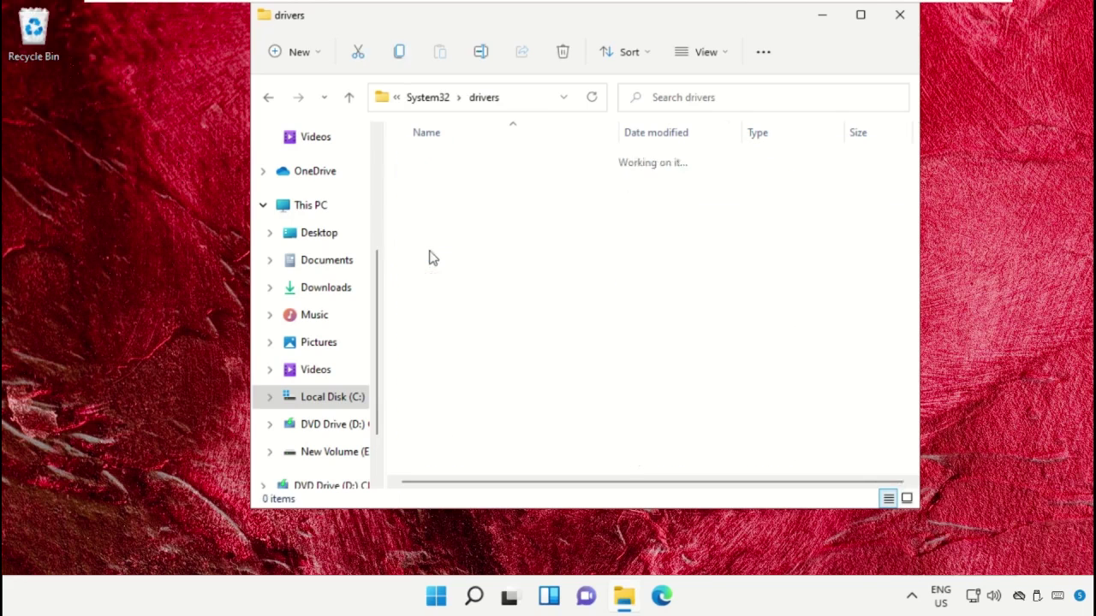
click(438, 242)
double_click(462, 239)
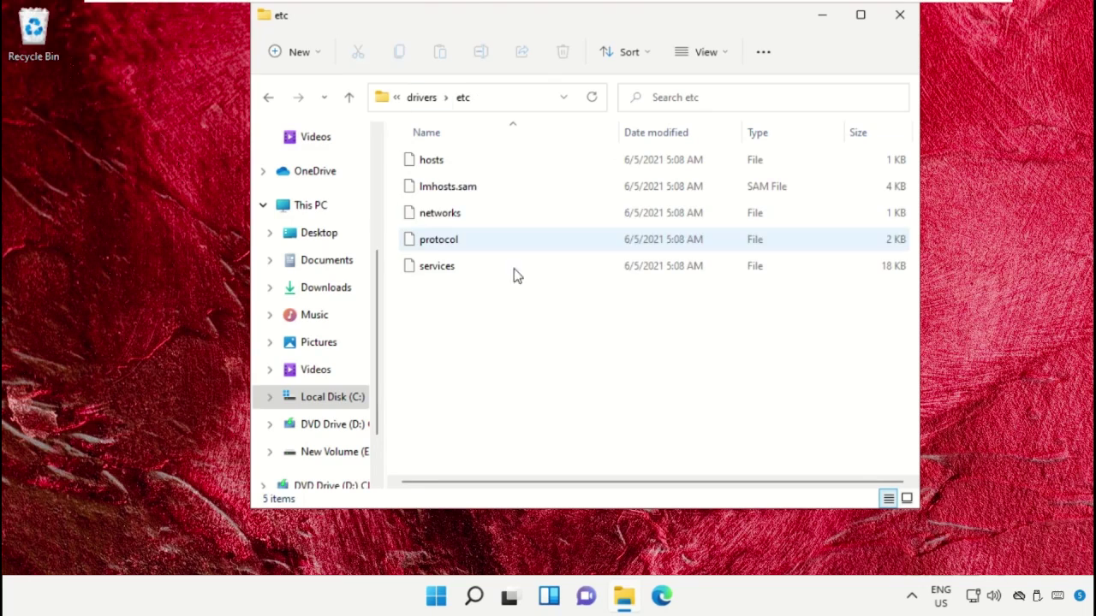
Copy the hosts file from the etc folder using the full context menu.
click(453, 163)
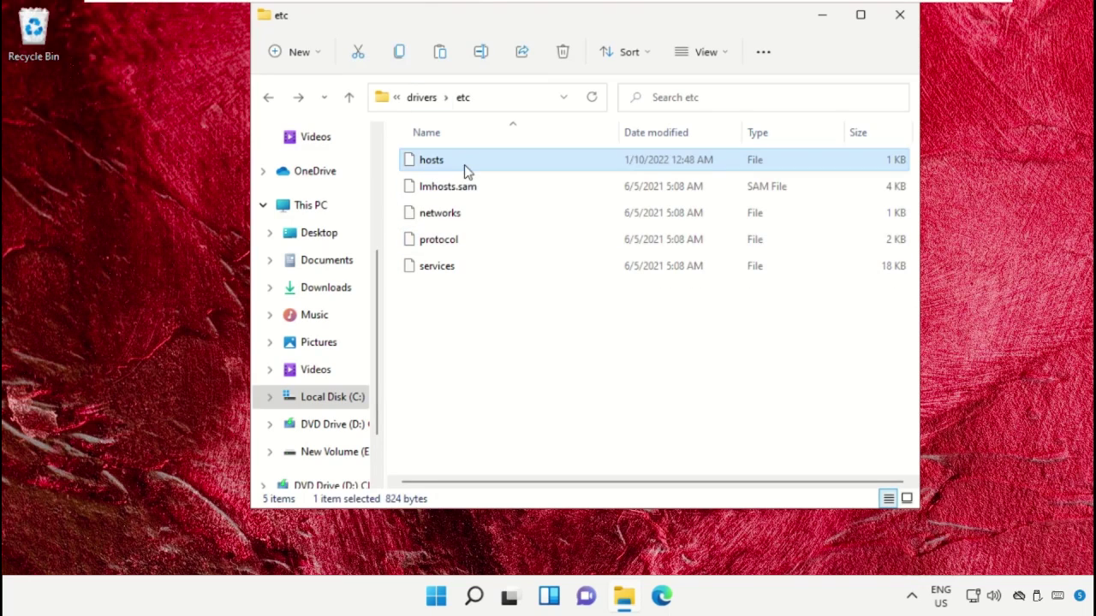
right_click(467, 163)
click(541, 339)
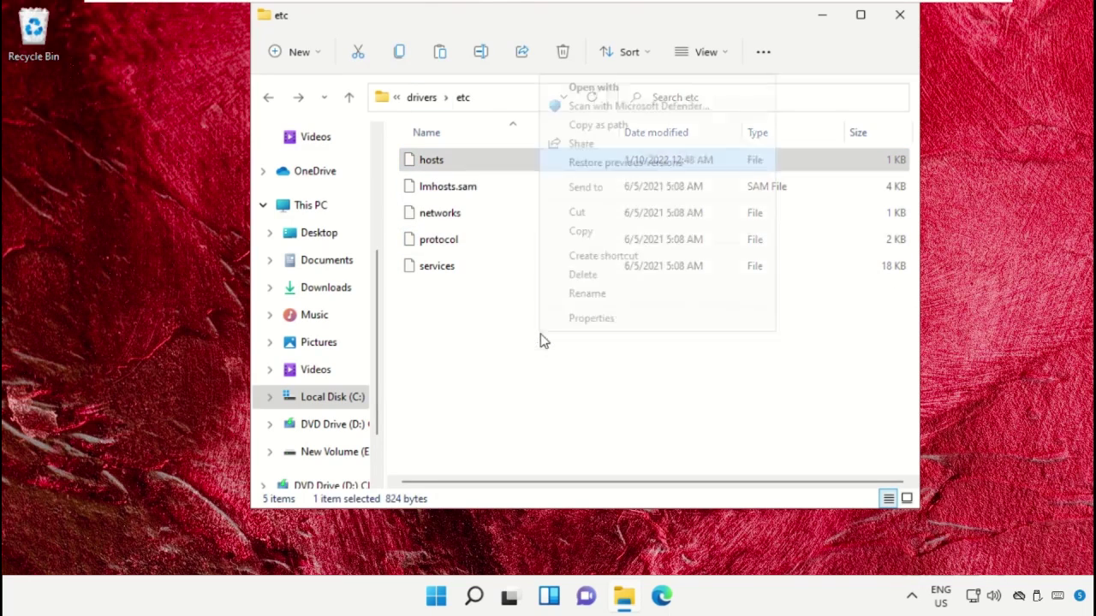
click(596, 232)
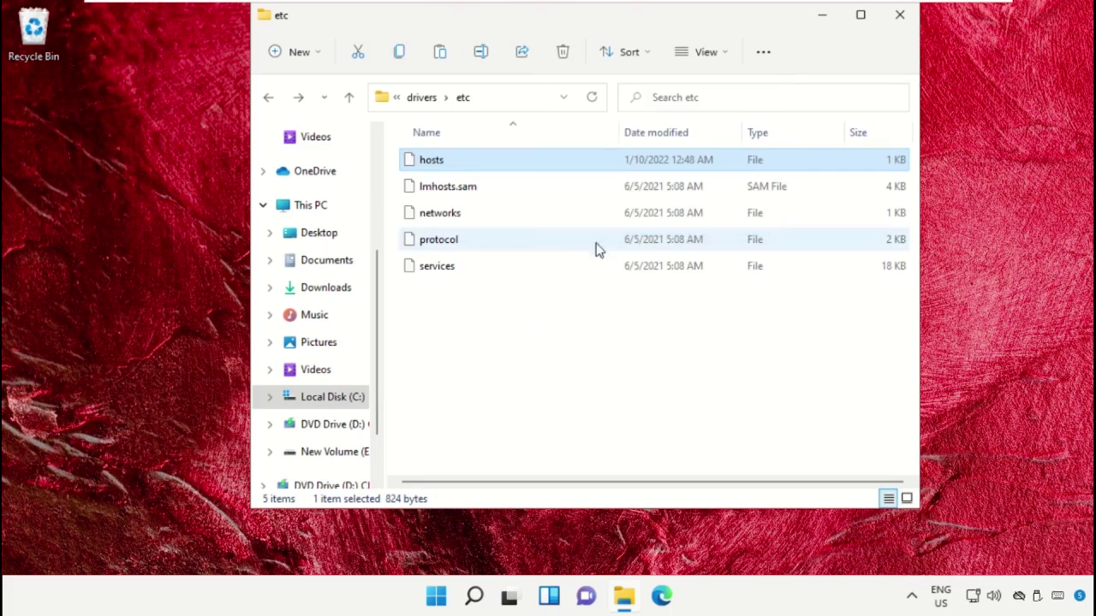
click(592, 358)
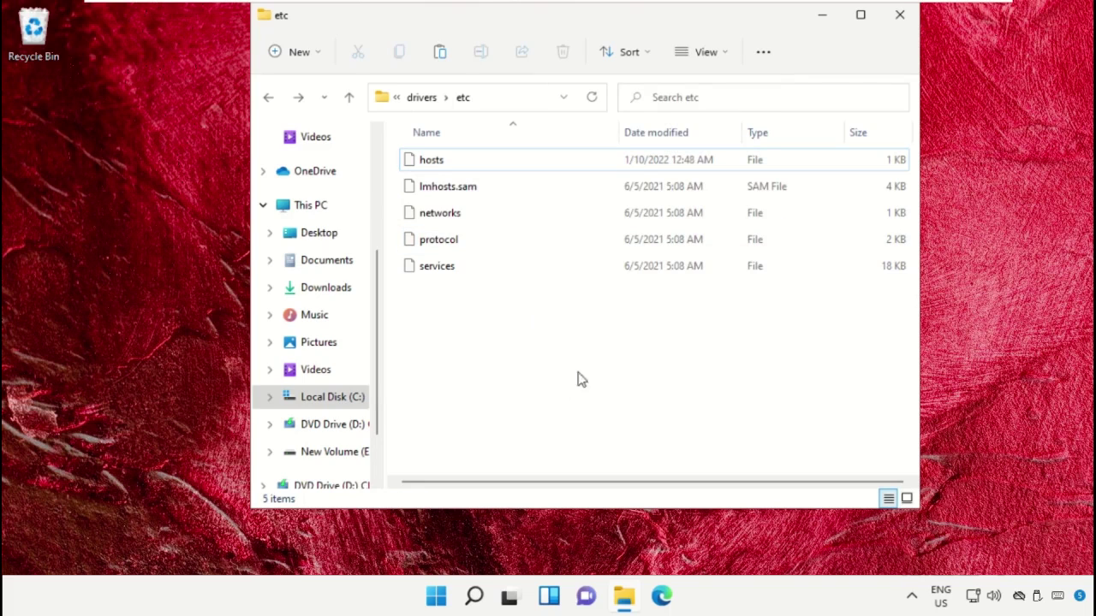
Paste the hosts backup into the Documents folder.
click(324, 262)
right_click(519, 237)
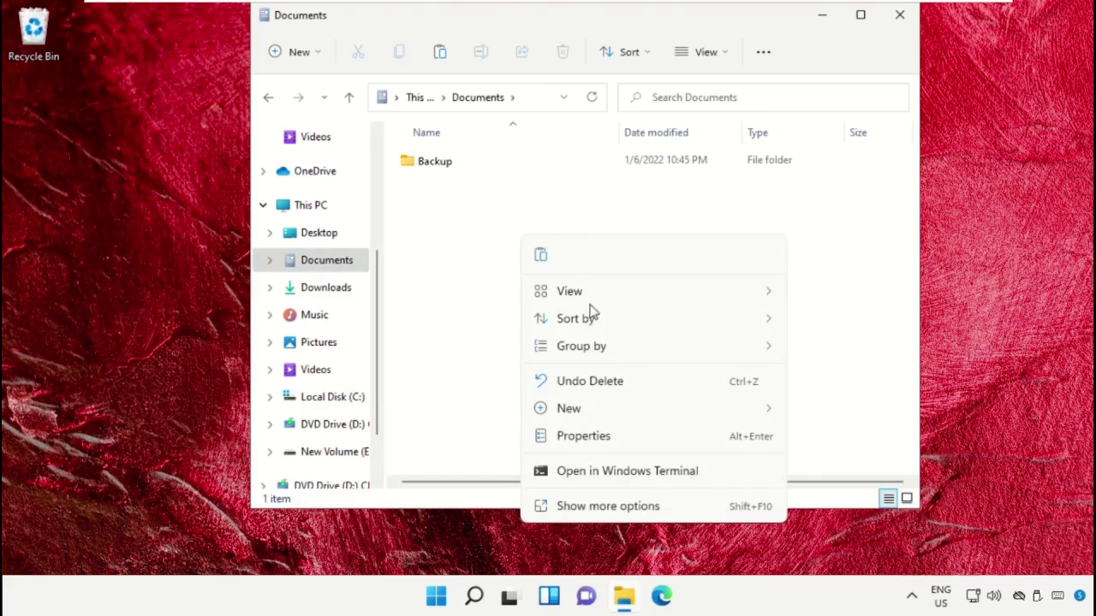
click(604, 505)
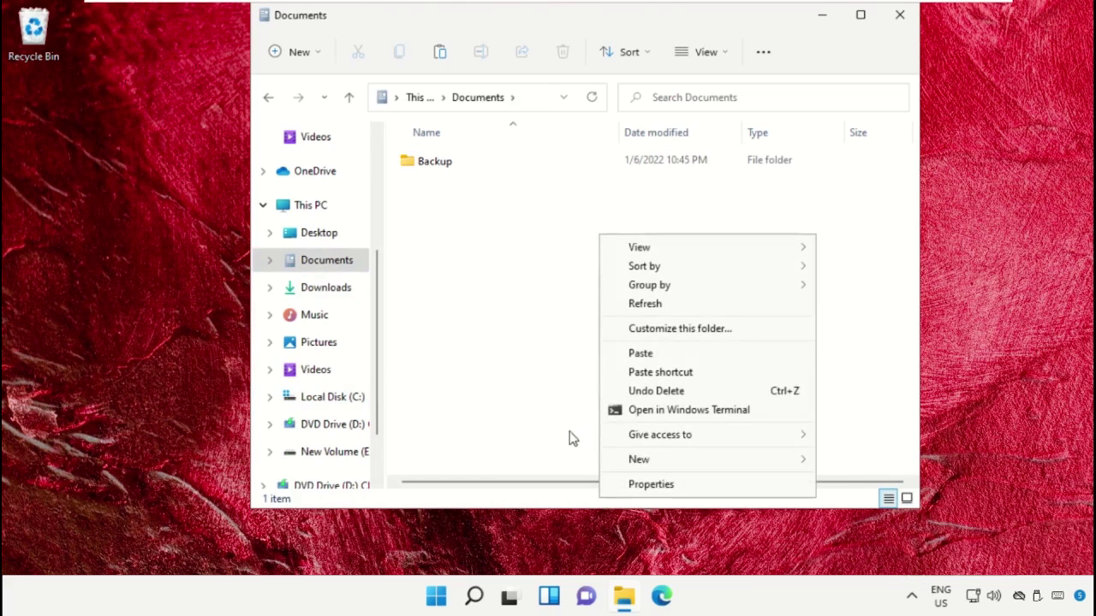
click(634, 353)
click(536, 331)
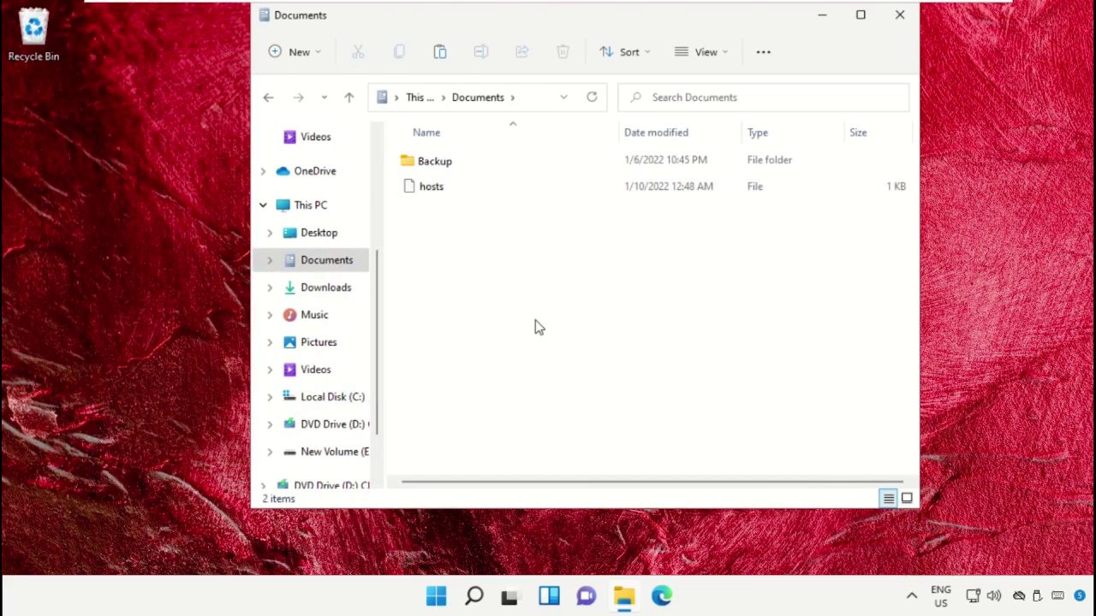
Return to the etc folder and copy the hosts file again.
click(272, 99)
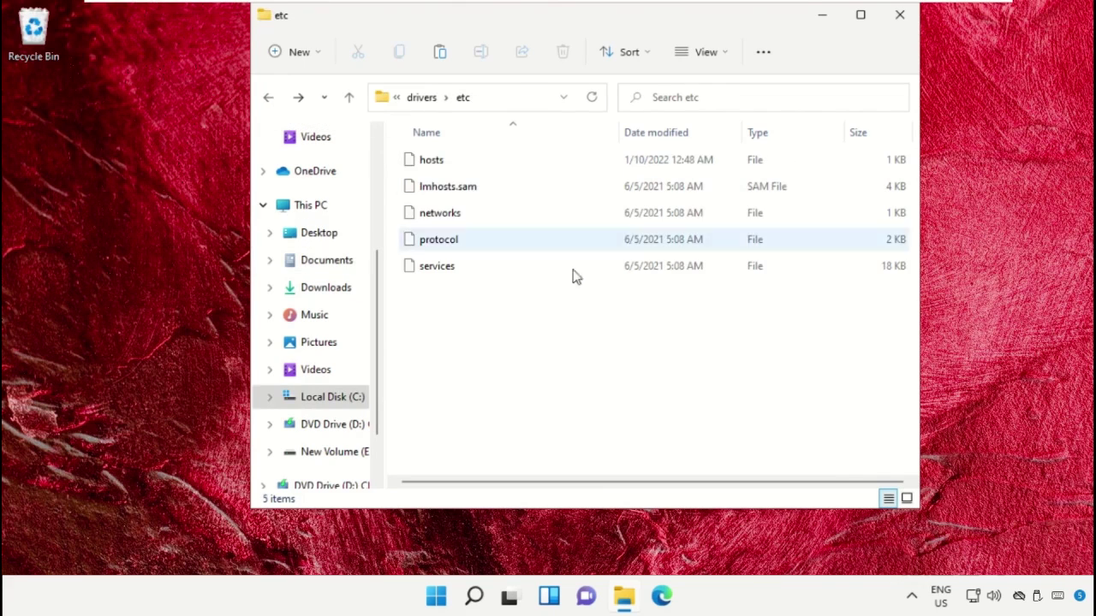
click(434, 168)
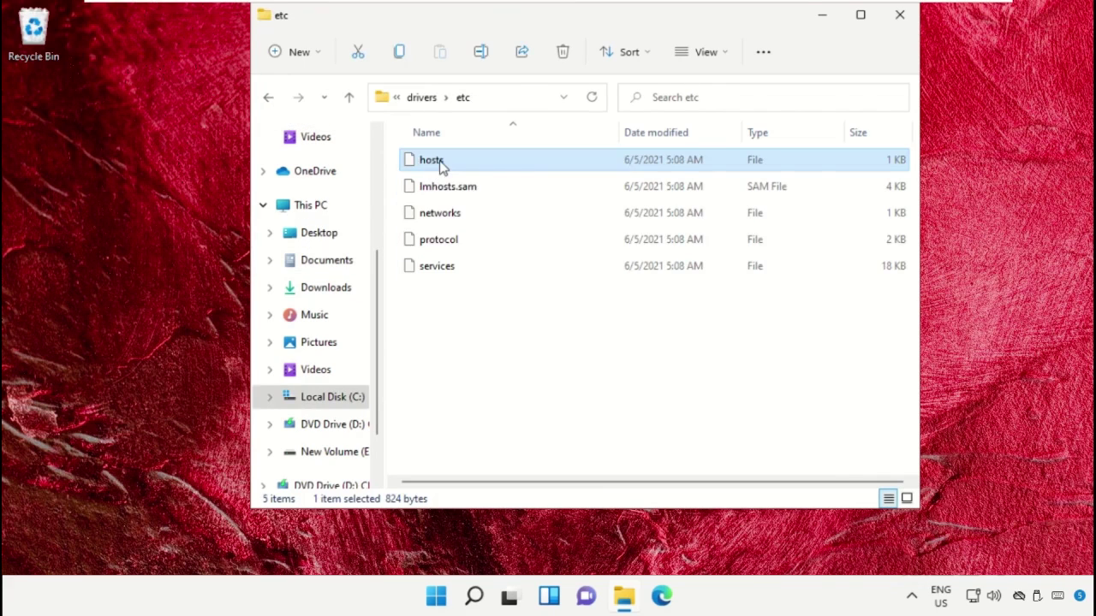
right_click(440, 167)
click(533, 335)
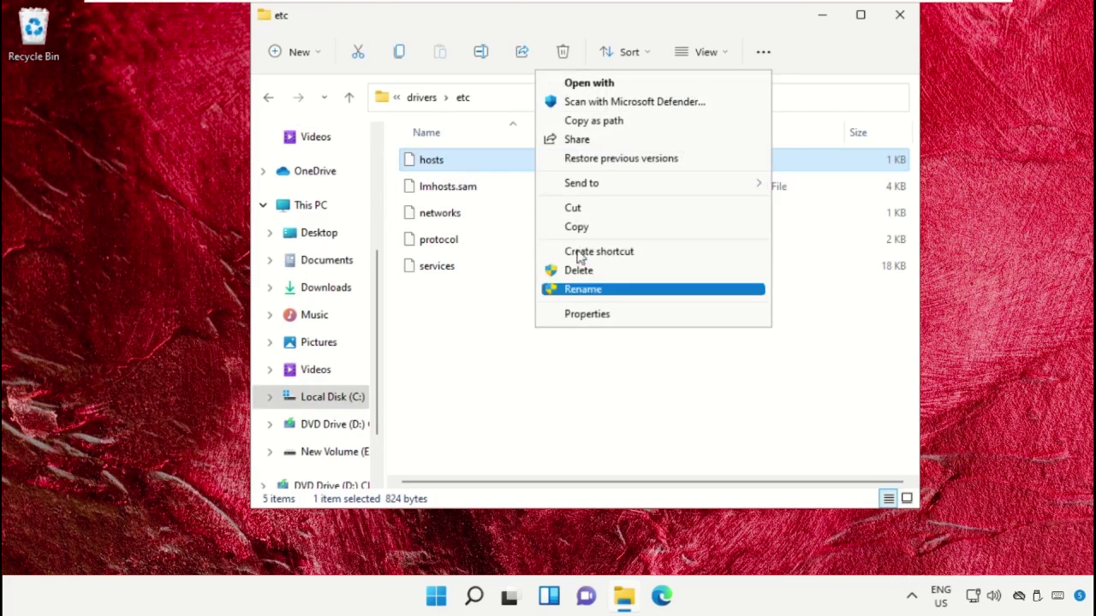
click(589, 227)
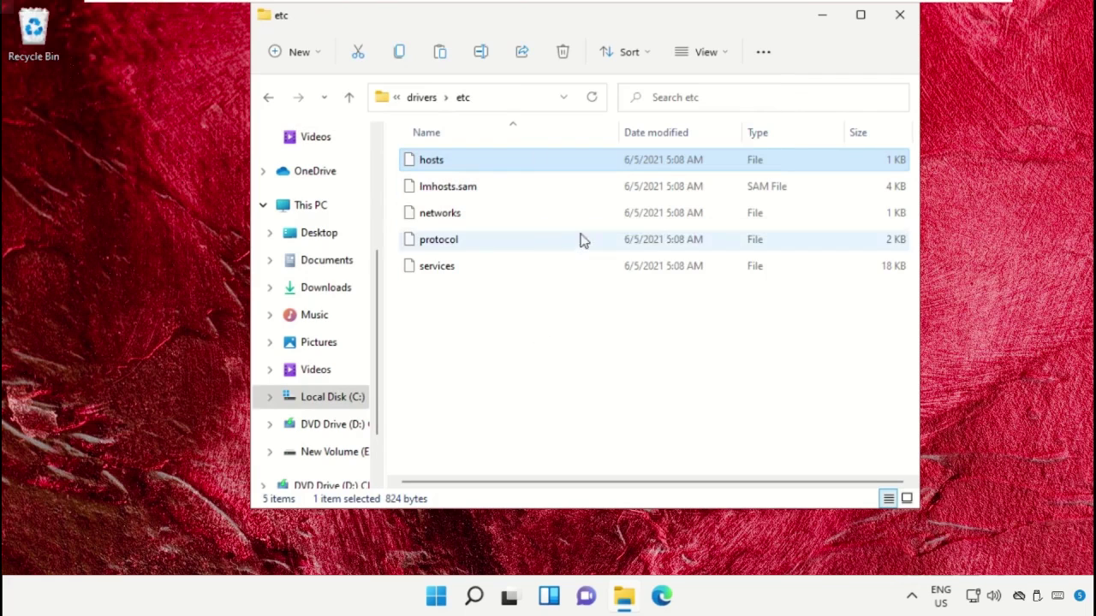
Paste the hosts copy onto the desktop and bring up its context menu.
right_click(117, 90)
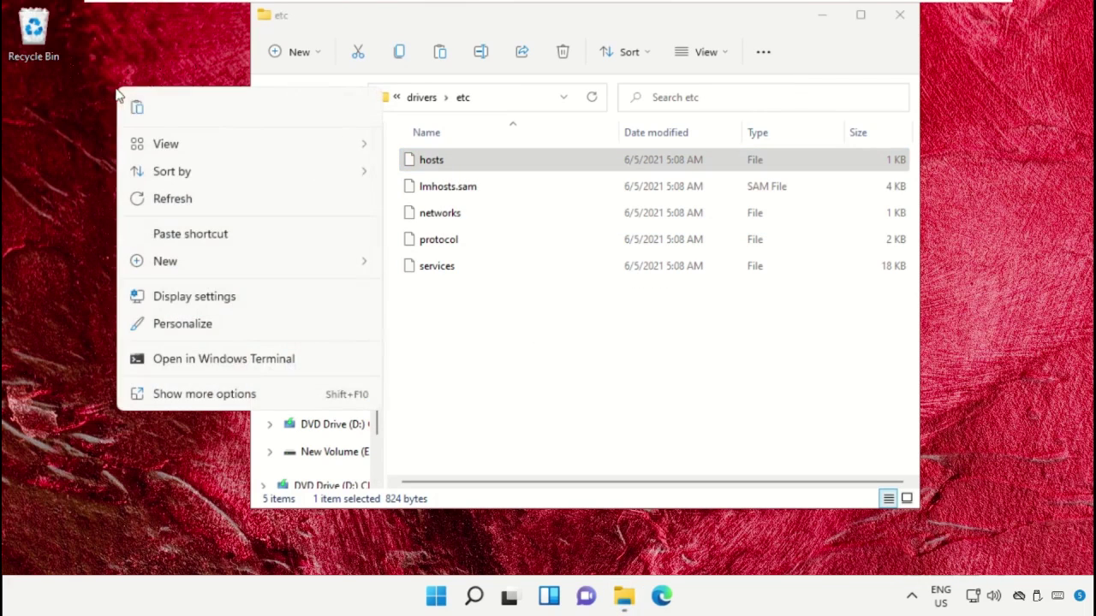
click(179, 394)
click(224, 278)
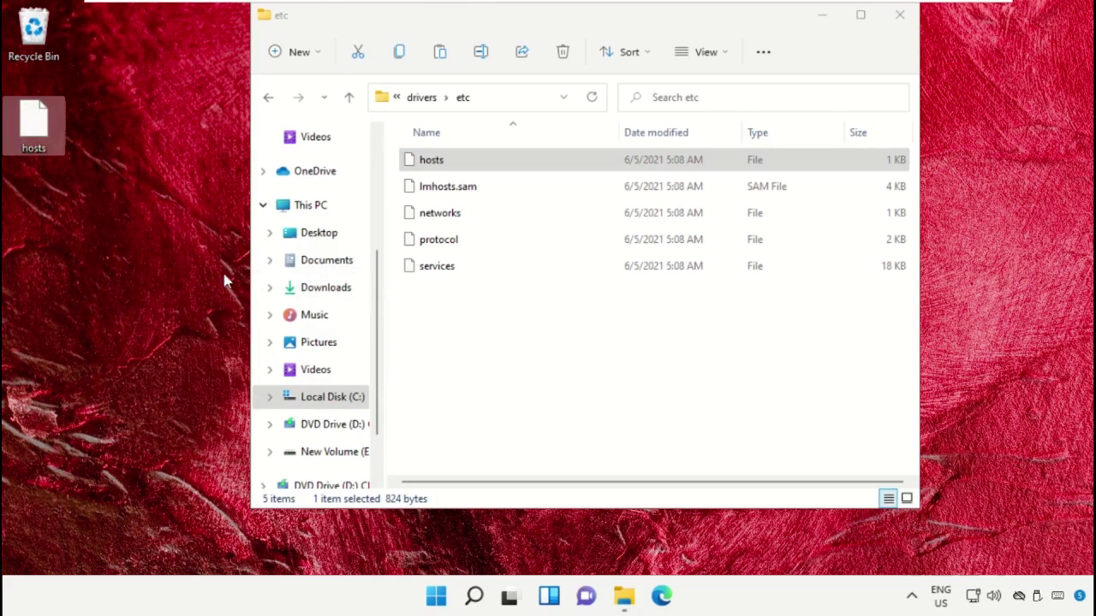
right_click(32, 142)
Open the desktop copy of the hosts file in Notepad.
click(94, 194)
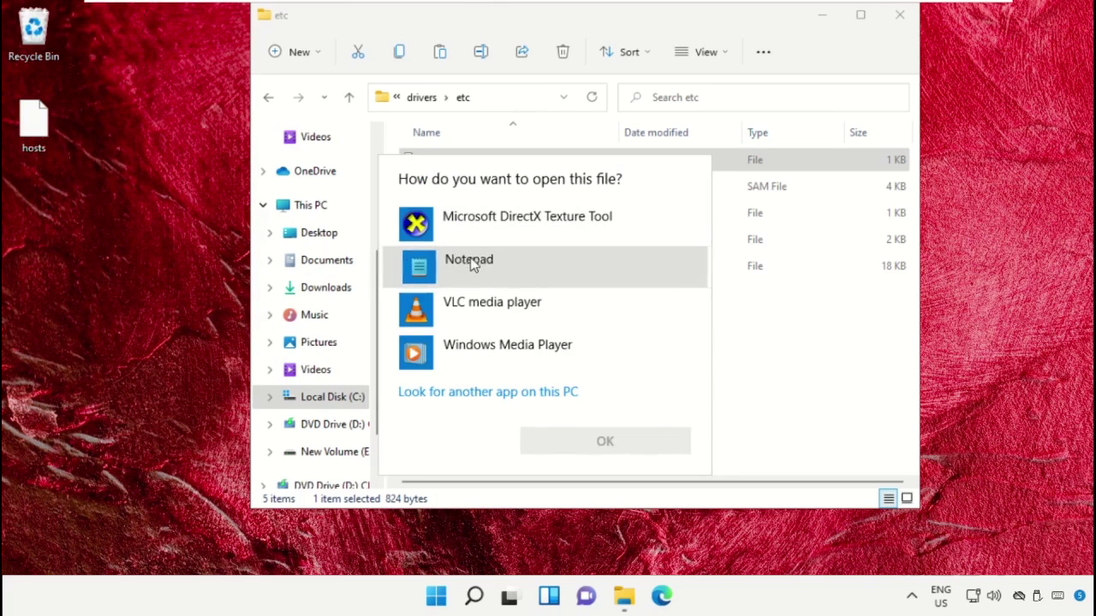
click(471, 264)
click(652, 450)
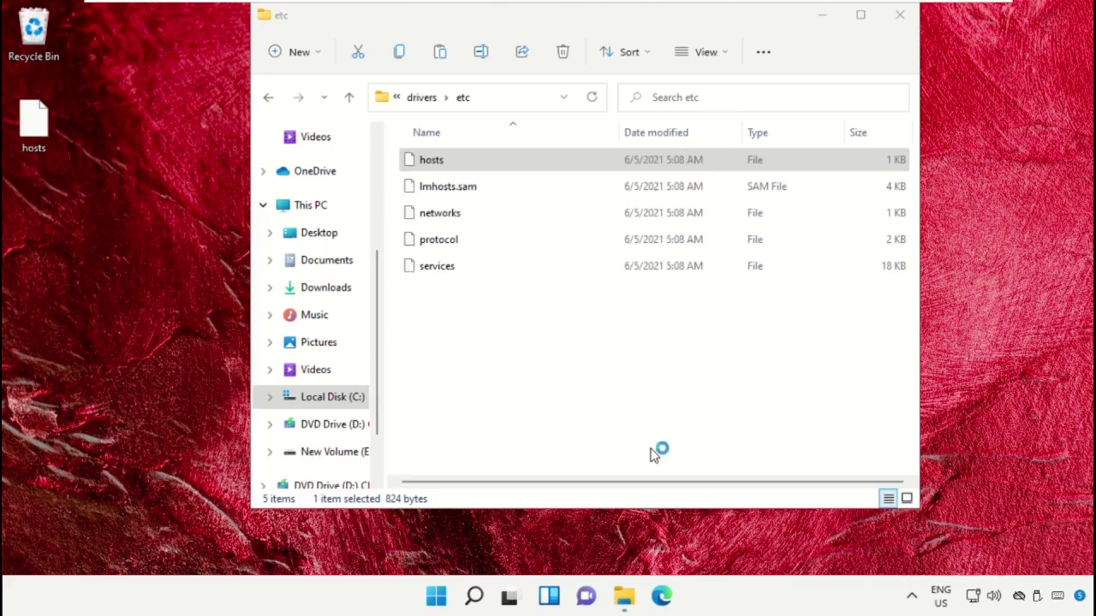
Append '# 8.8.8.8 Google.com' after the localhost entries and save the hosts file.
scroll(620, 410, down, 1)
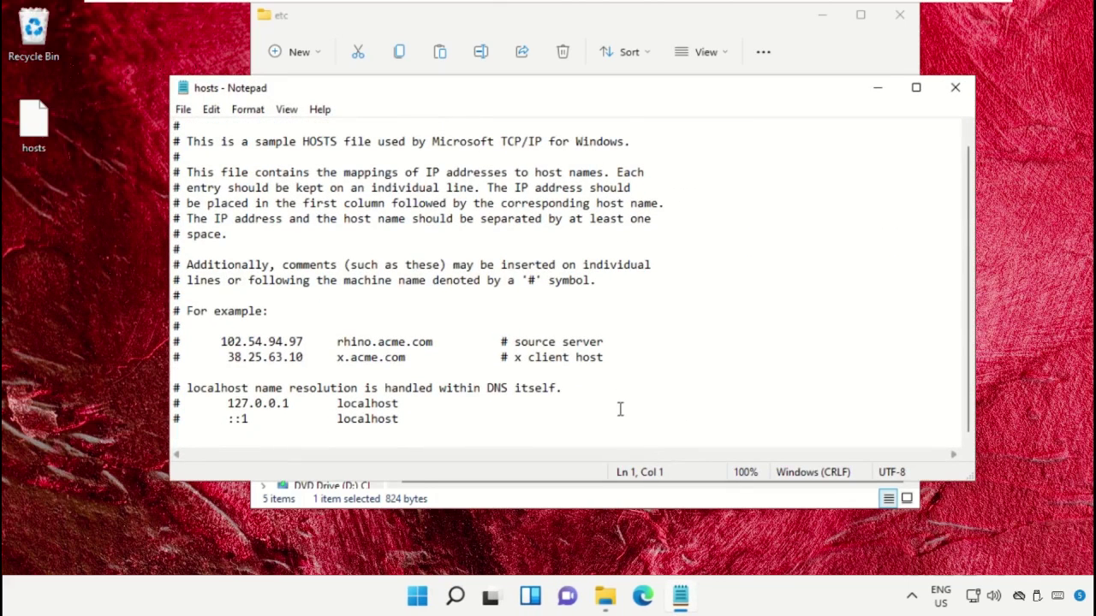
click(463, 417)
key(Return)
key(Return)
text(# 8.8.8.8)
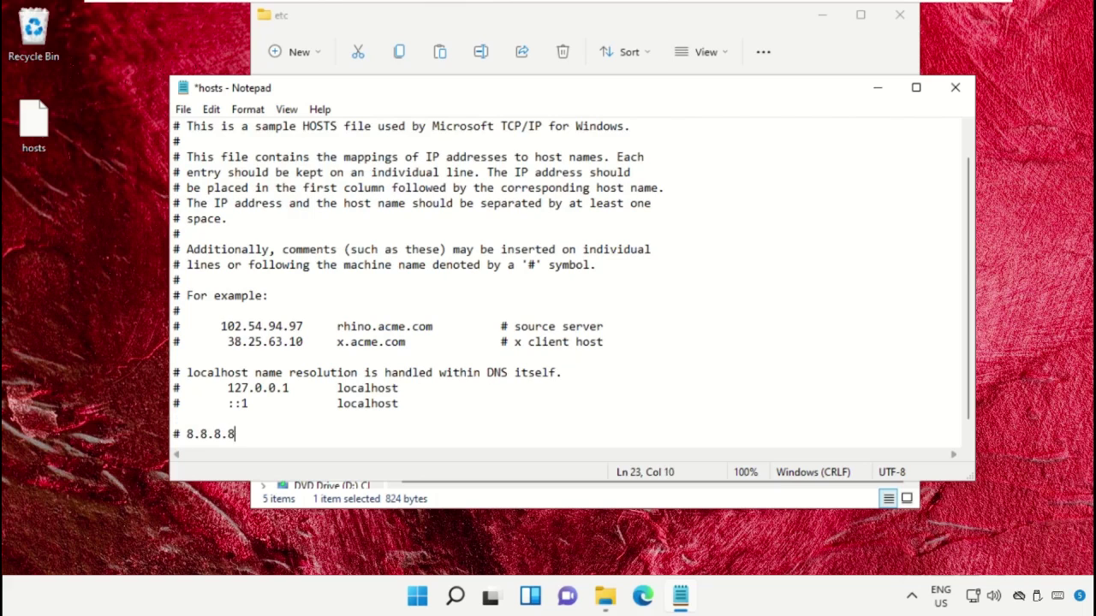
text( Google.com)
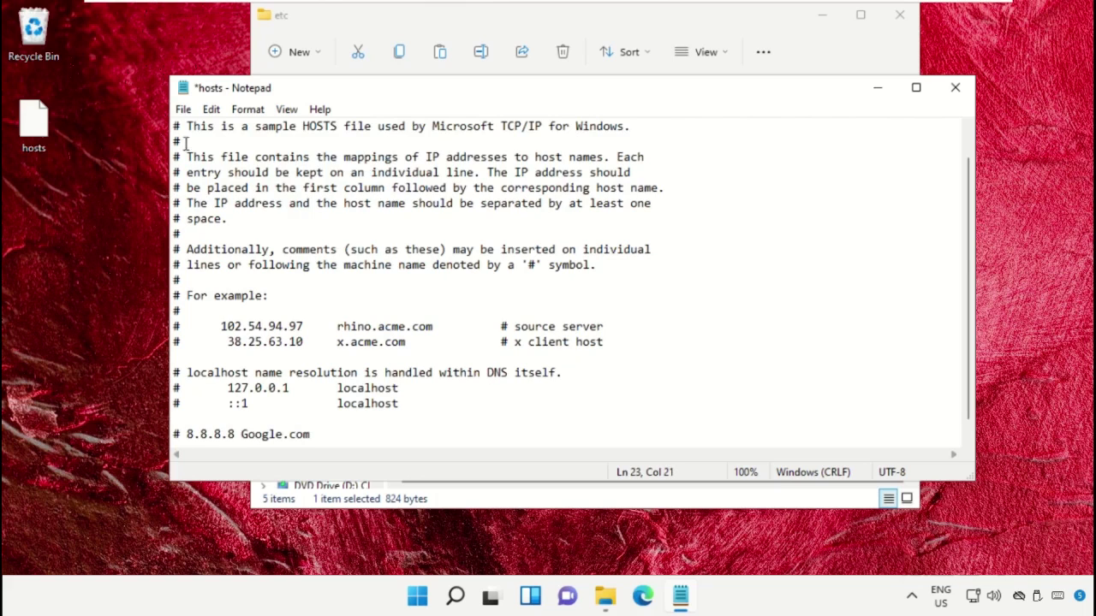
click(184, 108)
click(193, 182)
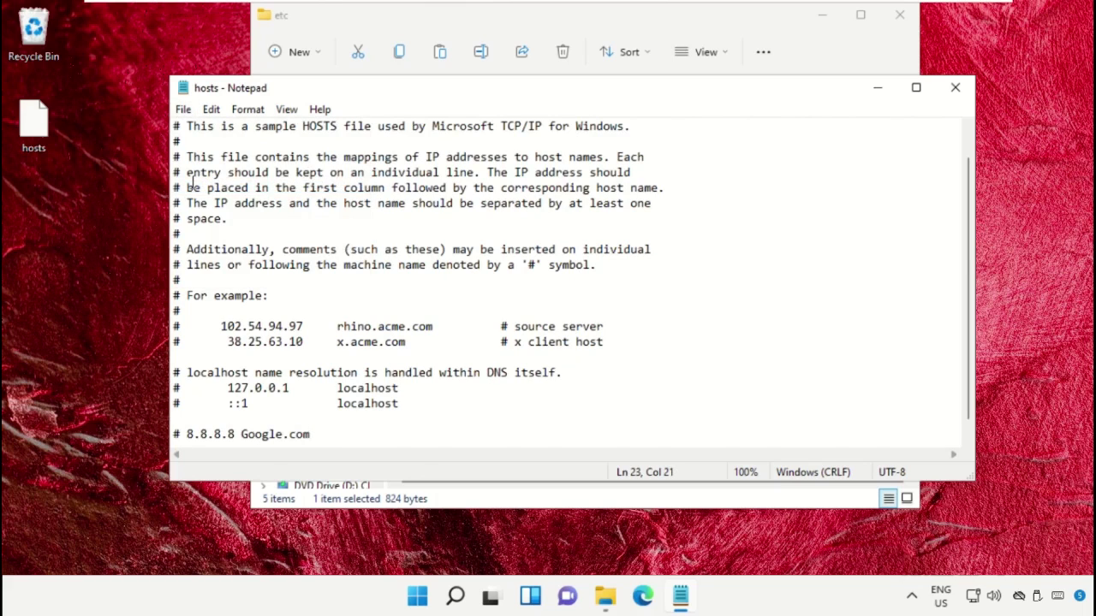
Move the edited desktop hosts into etc, replacing the original and granting administrator permission.
click(955, 87)
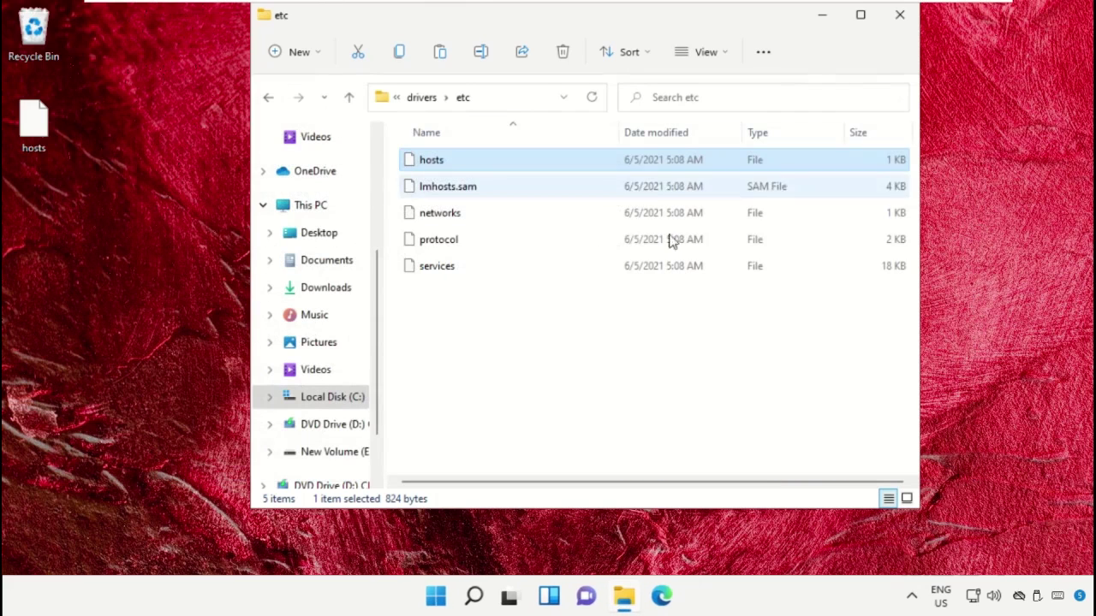
drag(48, 146, 596, 326)
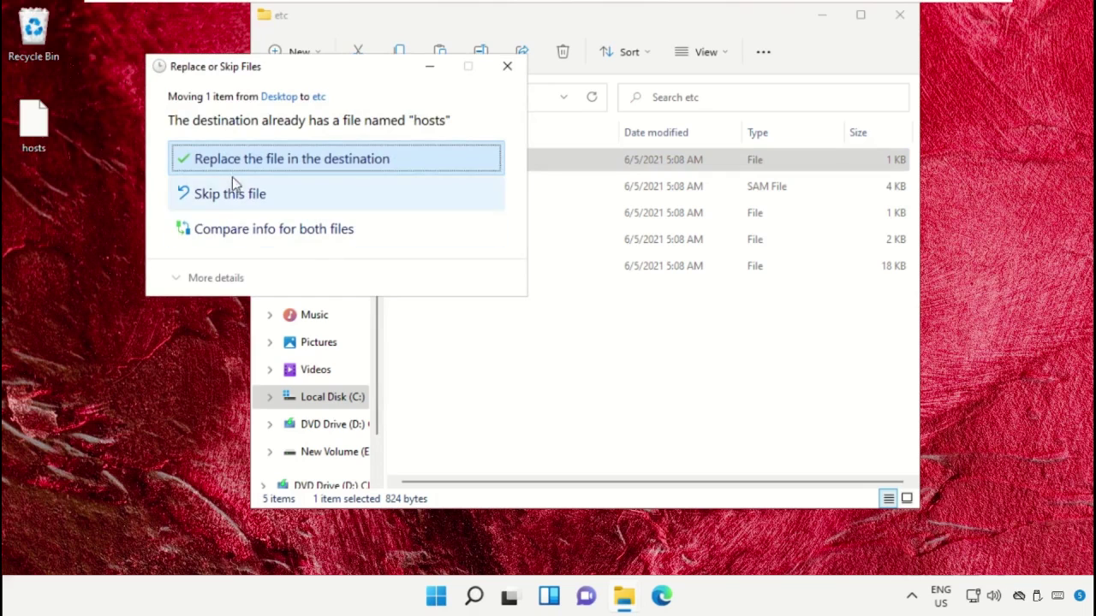
click(274, 163)
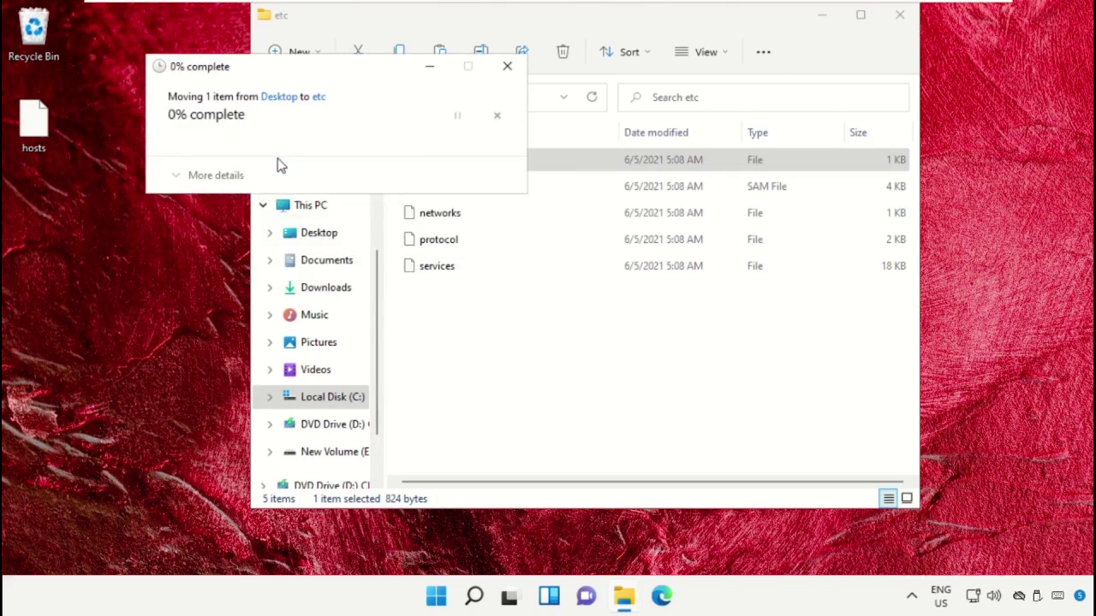
click(286, 184)
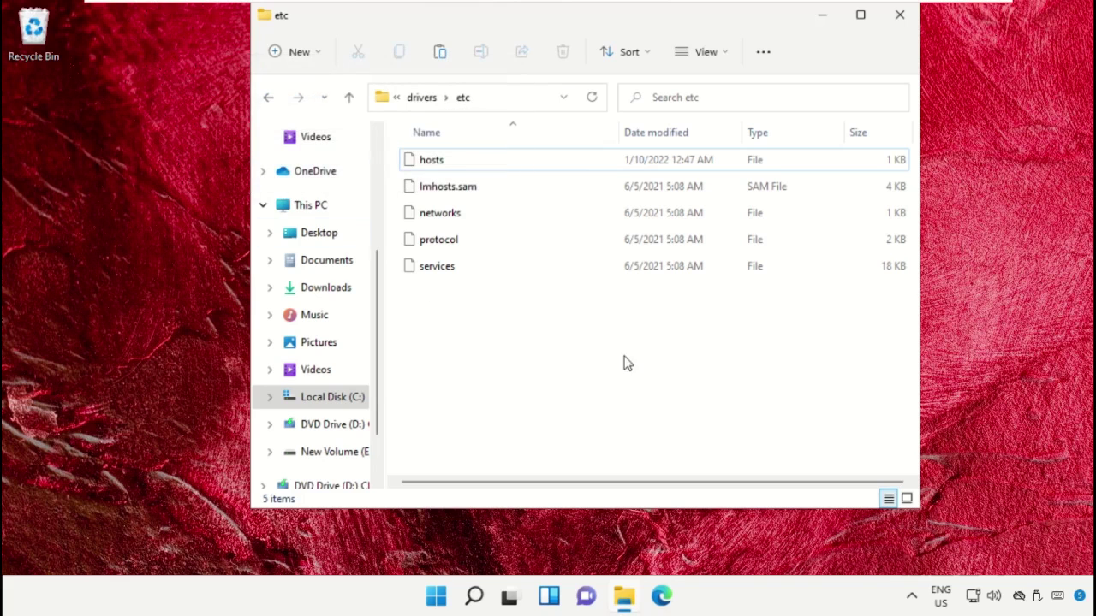
Close the etc window and bring up the Start menu's Power options showing Restart.
click(906, 19)
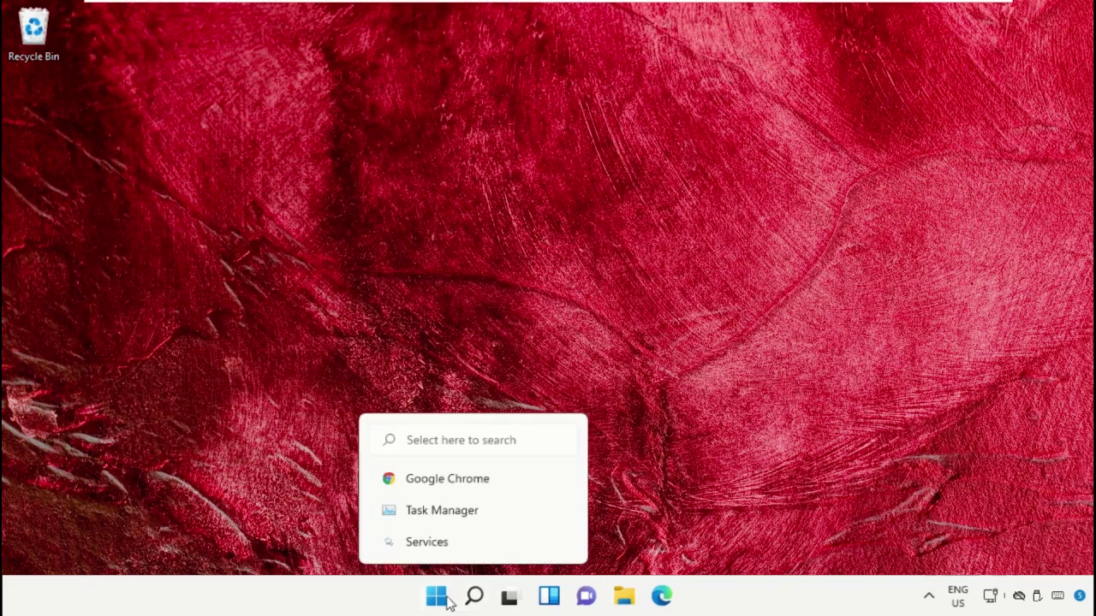
click(760, 539)
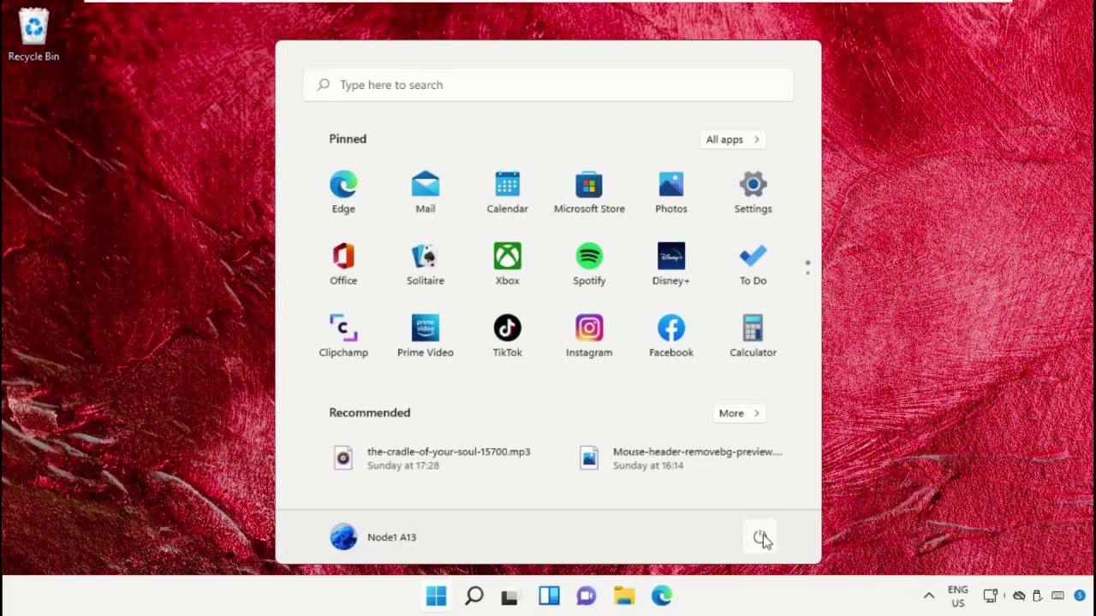
click(761, 538)
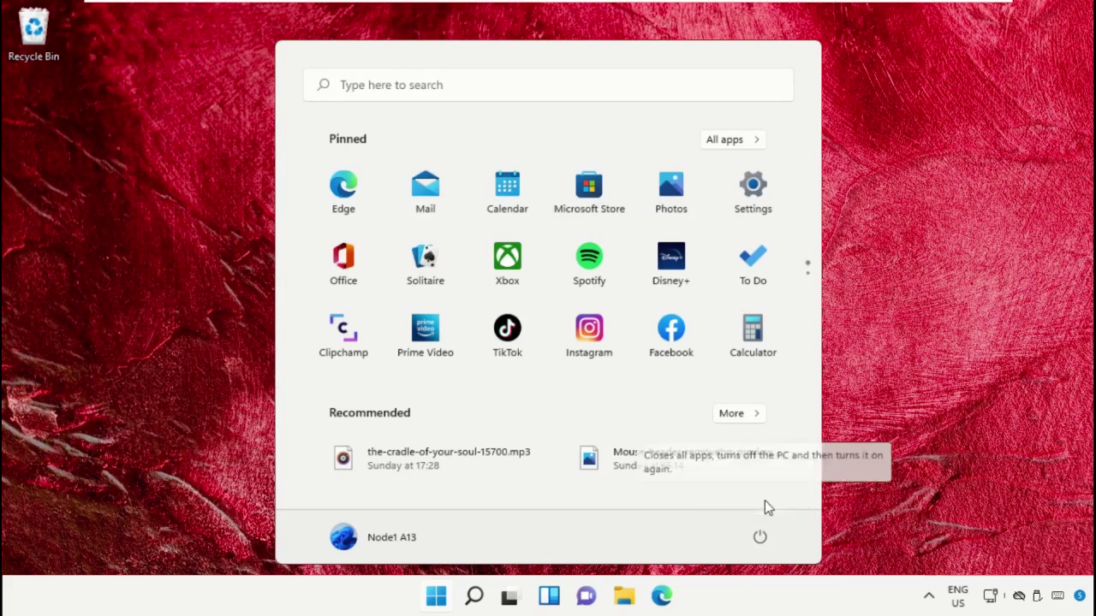